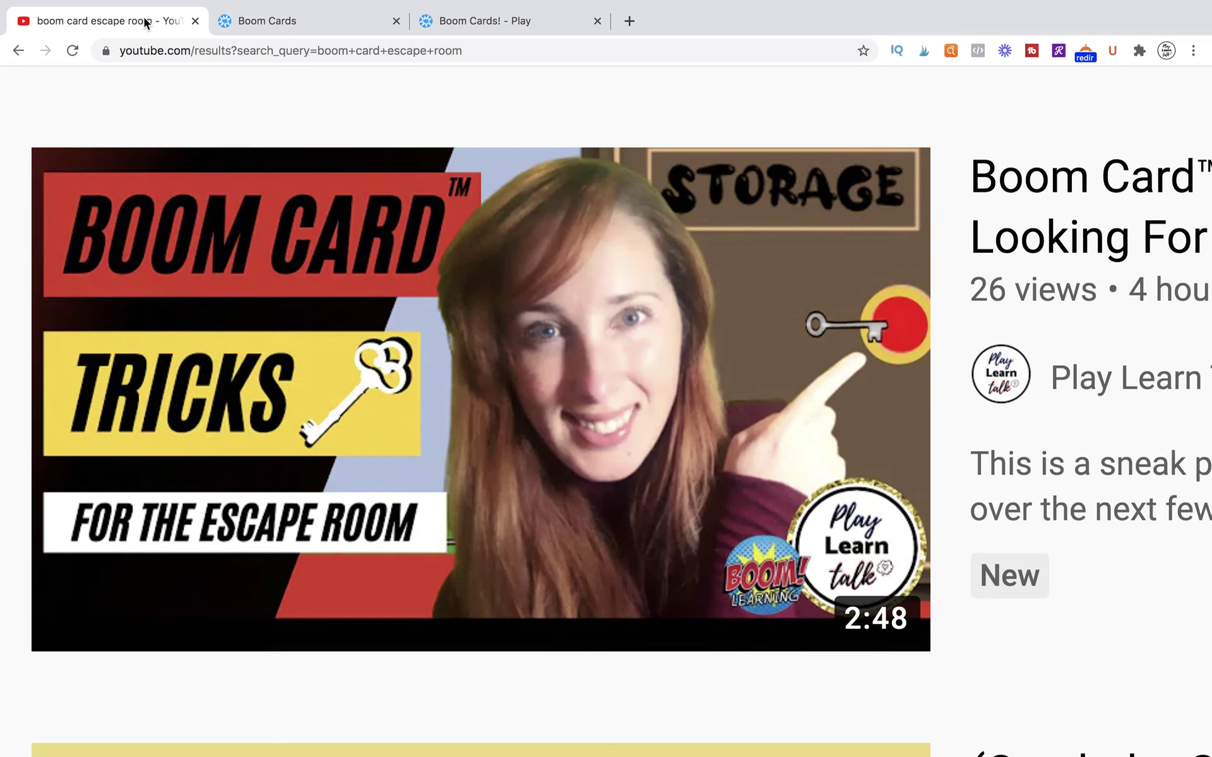
- Switch from the YouTube escape-room results to the Boom Cards editor showing card 16's door scene
{"action": "left_click", "coordinate": [260, 21]}
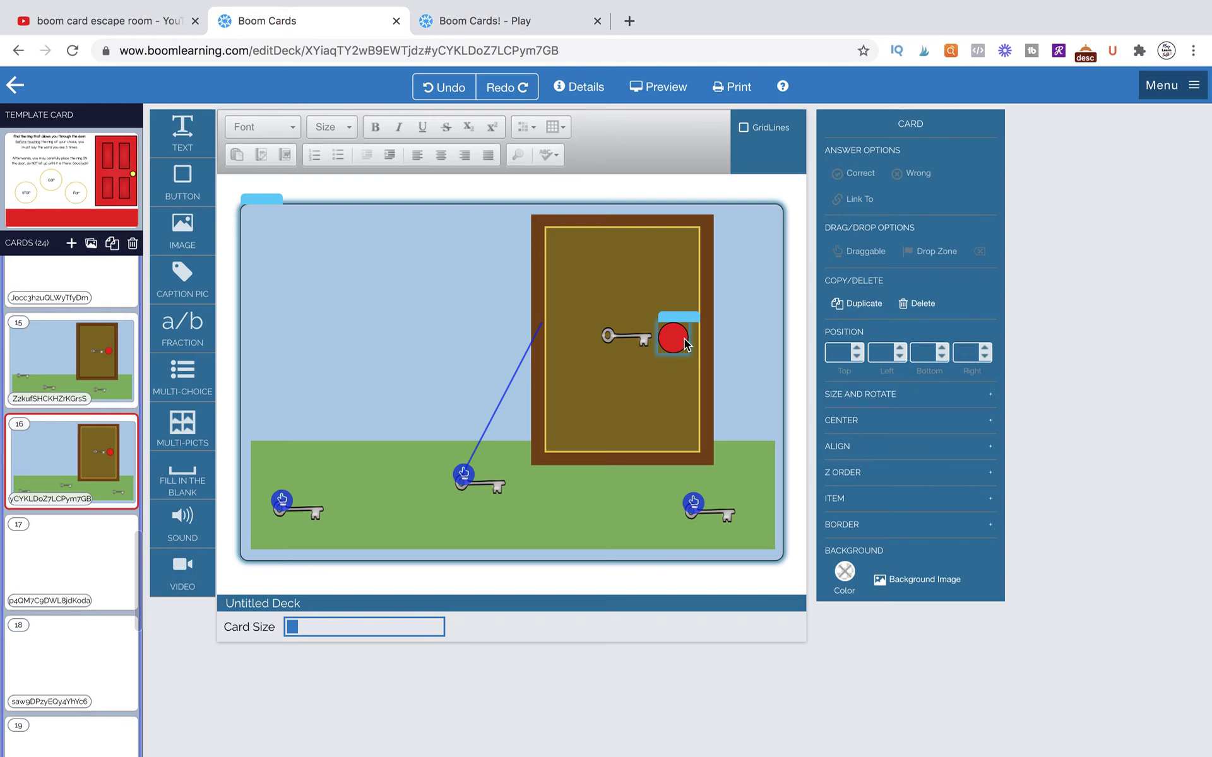
{"action": "left_click", "coordinate": [582, 89]}
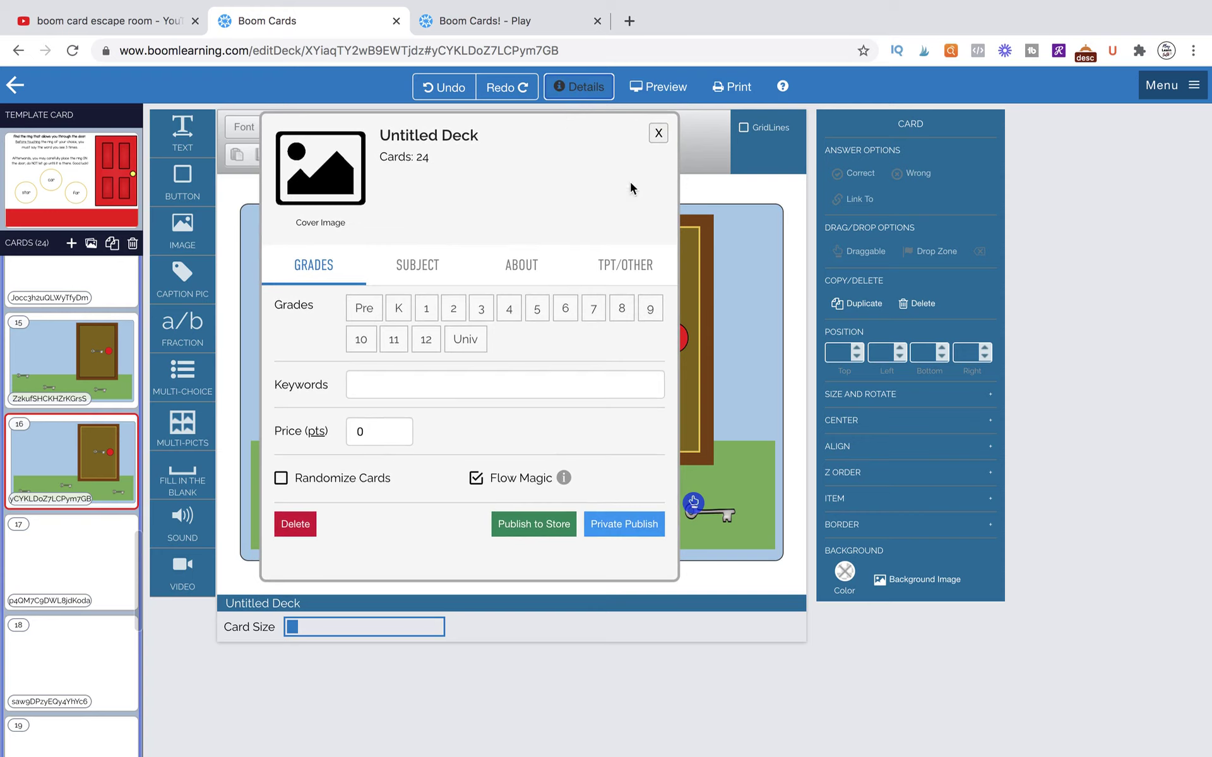
{"action": "left_click", "coordinate": [659, 134]}
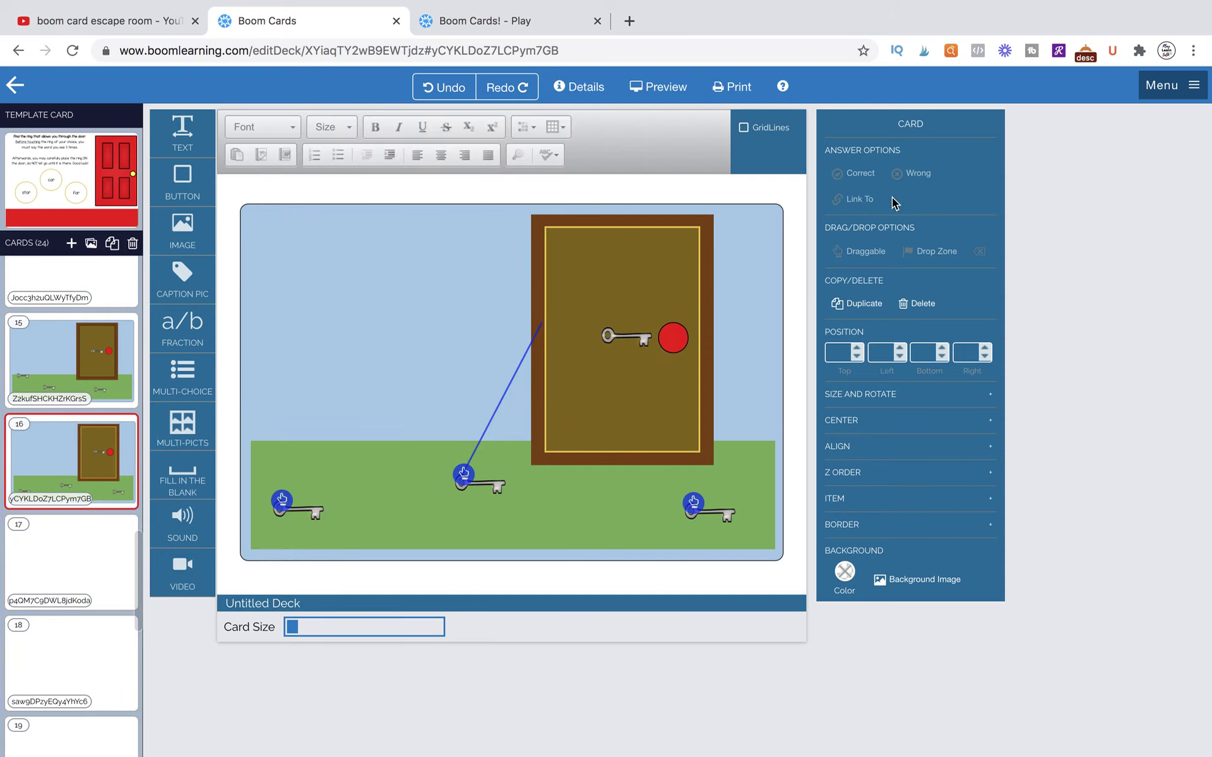
- Give the red doorknob a conditional Next Card link with No Link when wrong, then preview it
{"action": "left_click", "coordinate": [682, 357]}
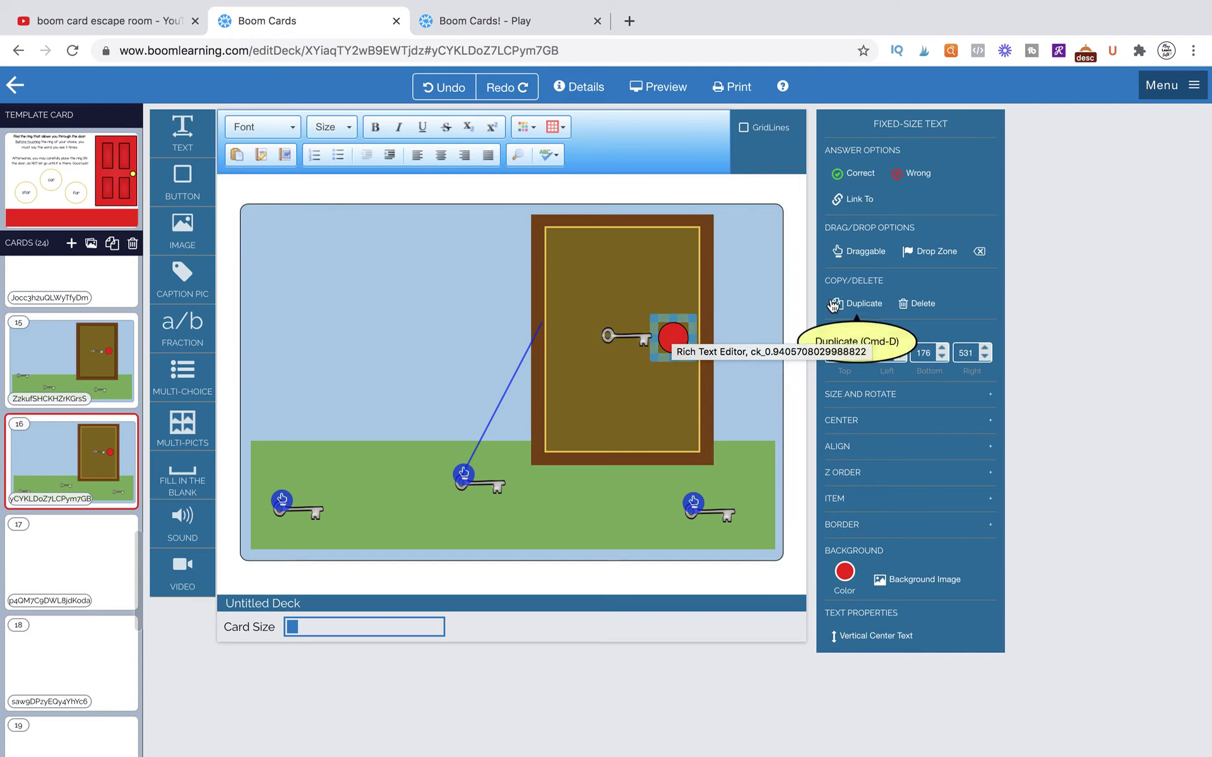
{"action": "left_click", "coordinate": [858, 199]}
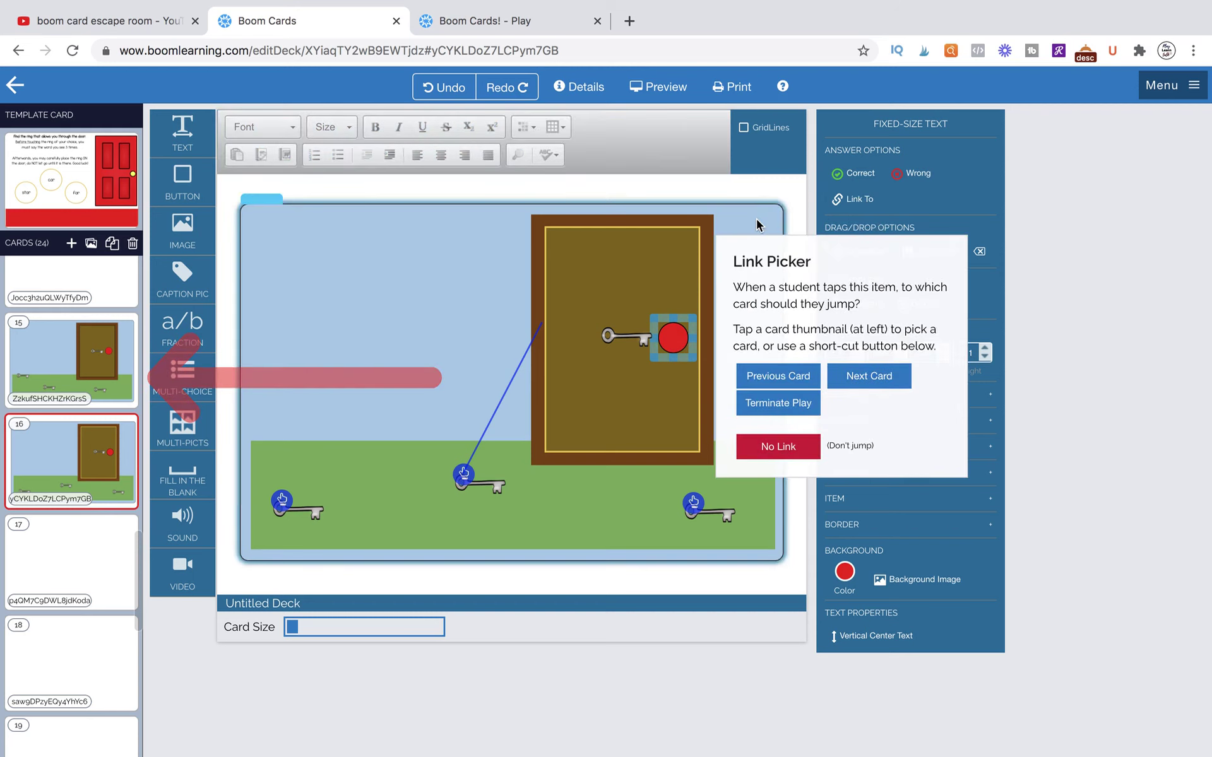
{"action": "left_click", "coordinate": [857, 393]}
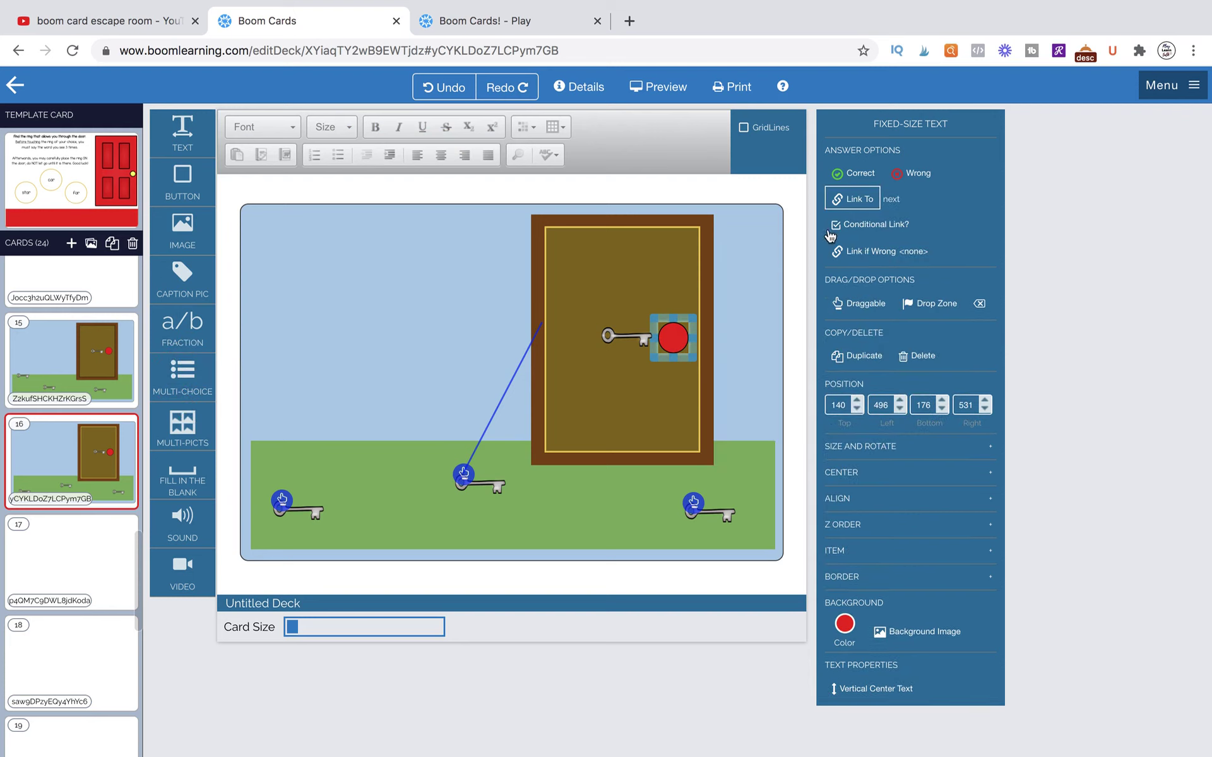
{"action": "left_click", "coordinate": [837, 225]}
{"action": "left_click", "coordinate": [859, 249]}
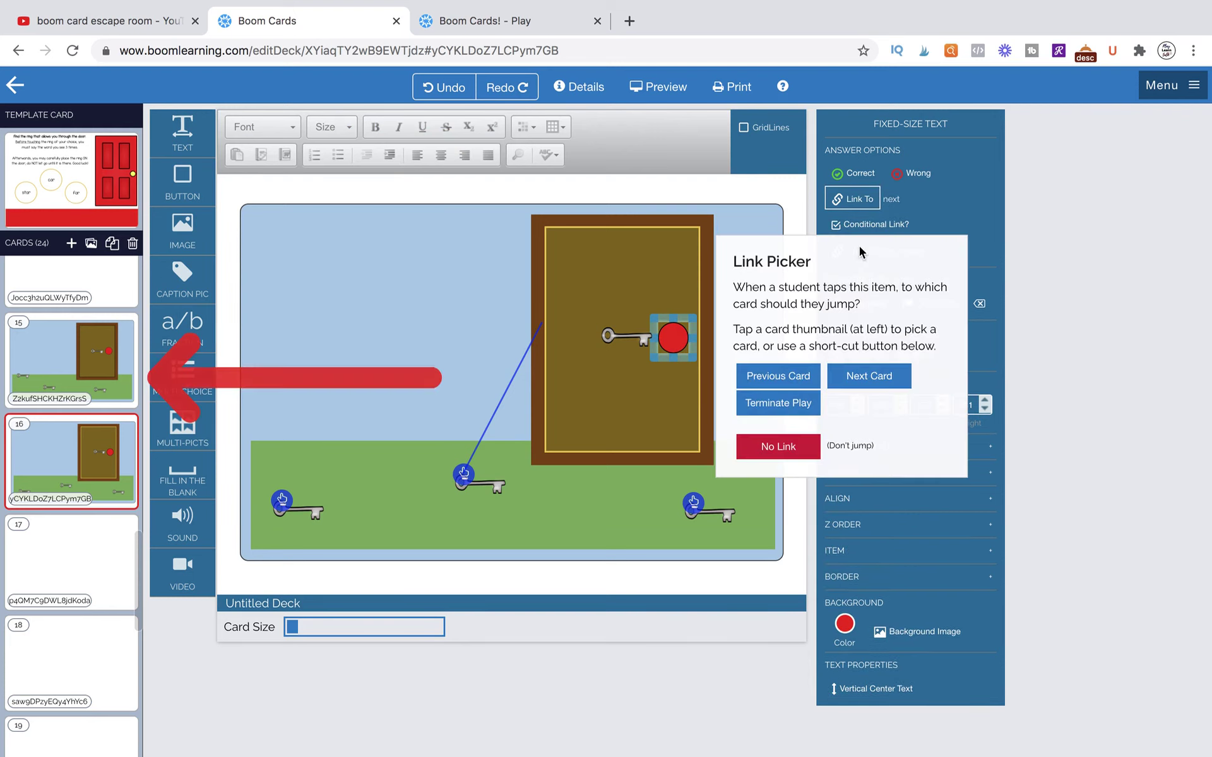
{"action": "left_click", "coordinate": [778, 450]}
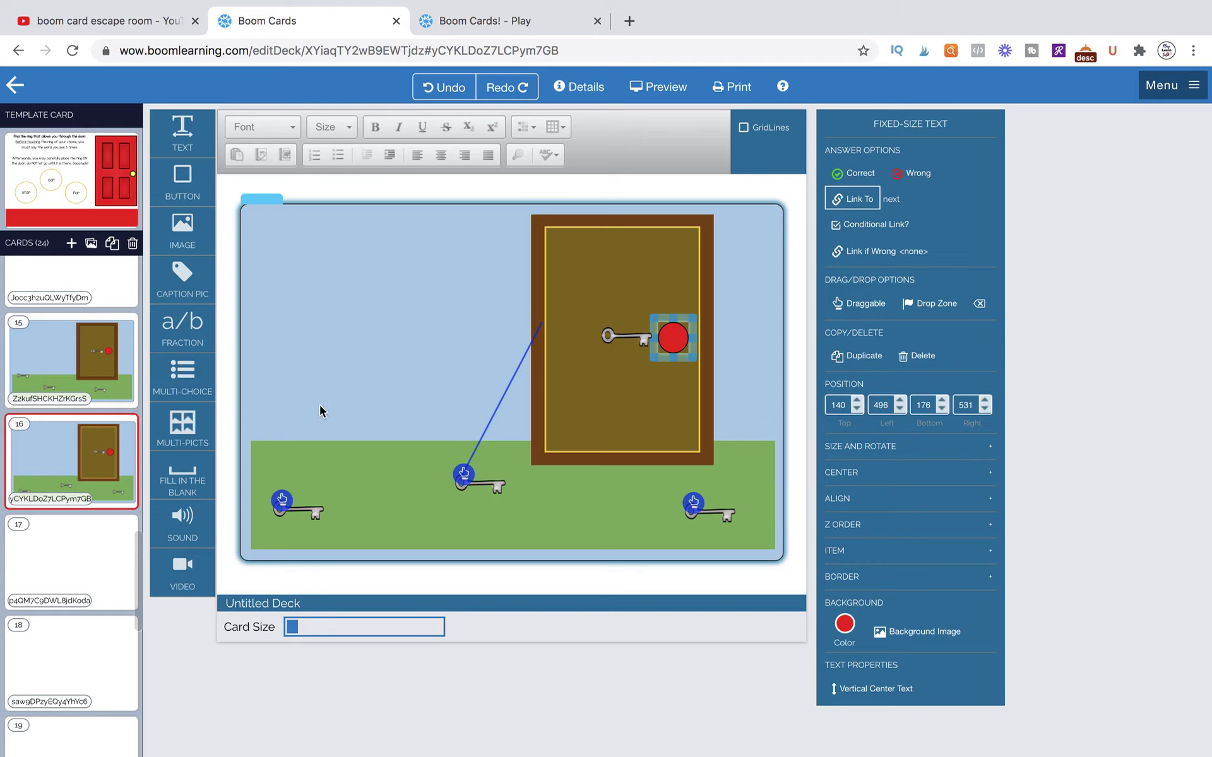
{"action": "left_click", "coordinate": [446, 336]}
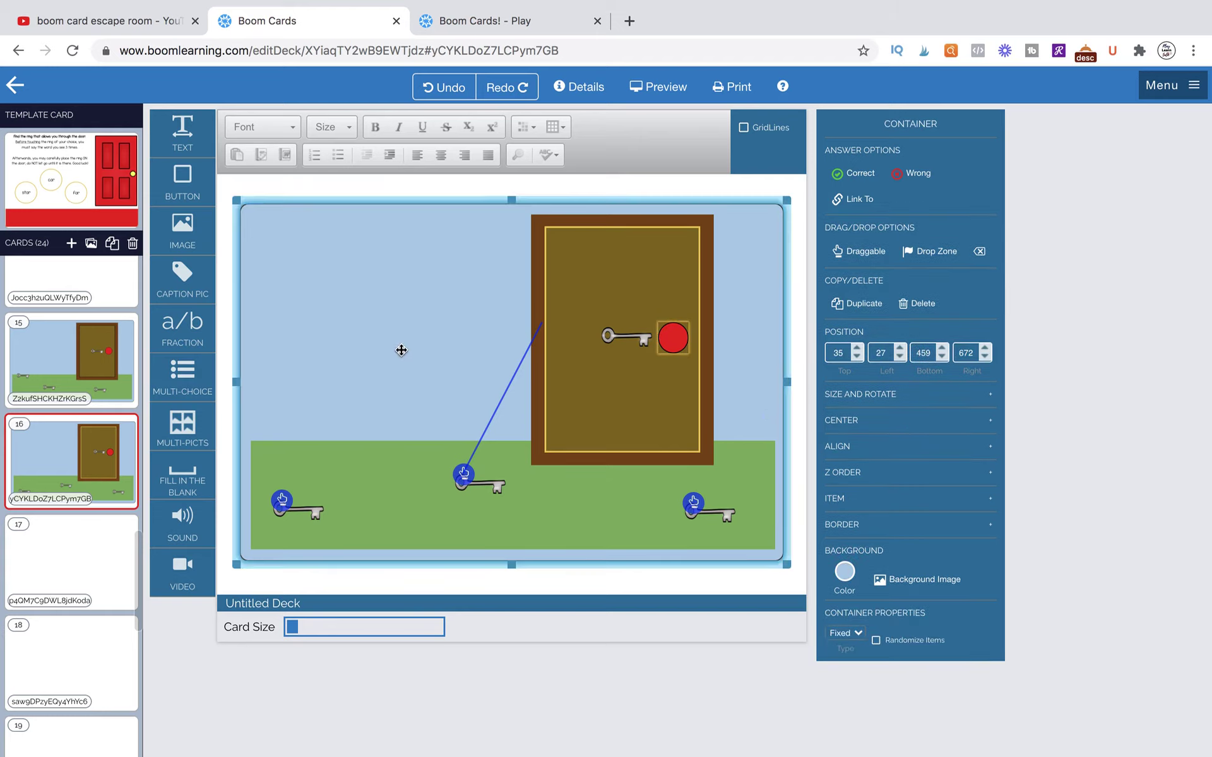
{"action": "left_click", "coordinate": [646, 88]}
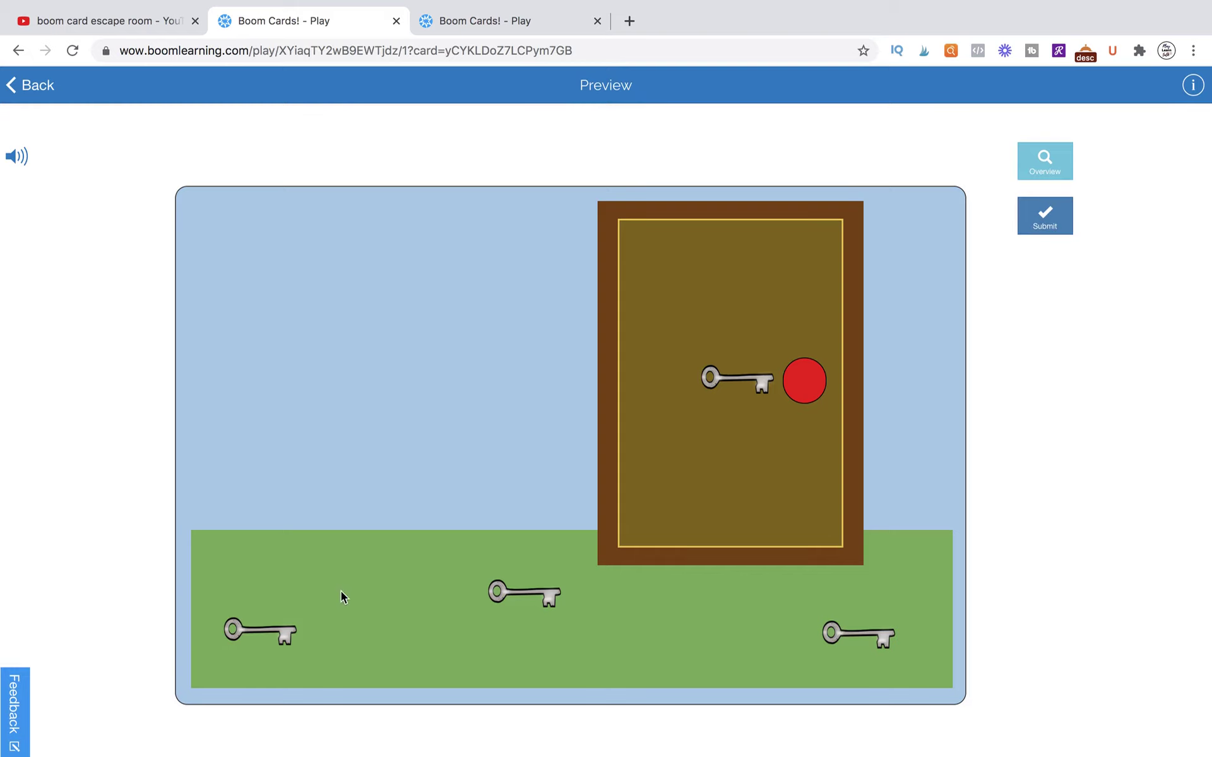
- In preview, try the bottom-left, bottom-right and middle keys on the knob until the middle key gives Correct
{"action": "left_click_drag", "start_coordinate": [284, 637], "coordinate": [669, 467]}
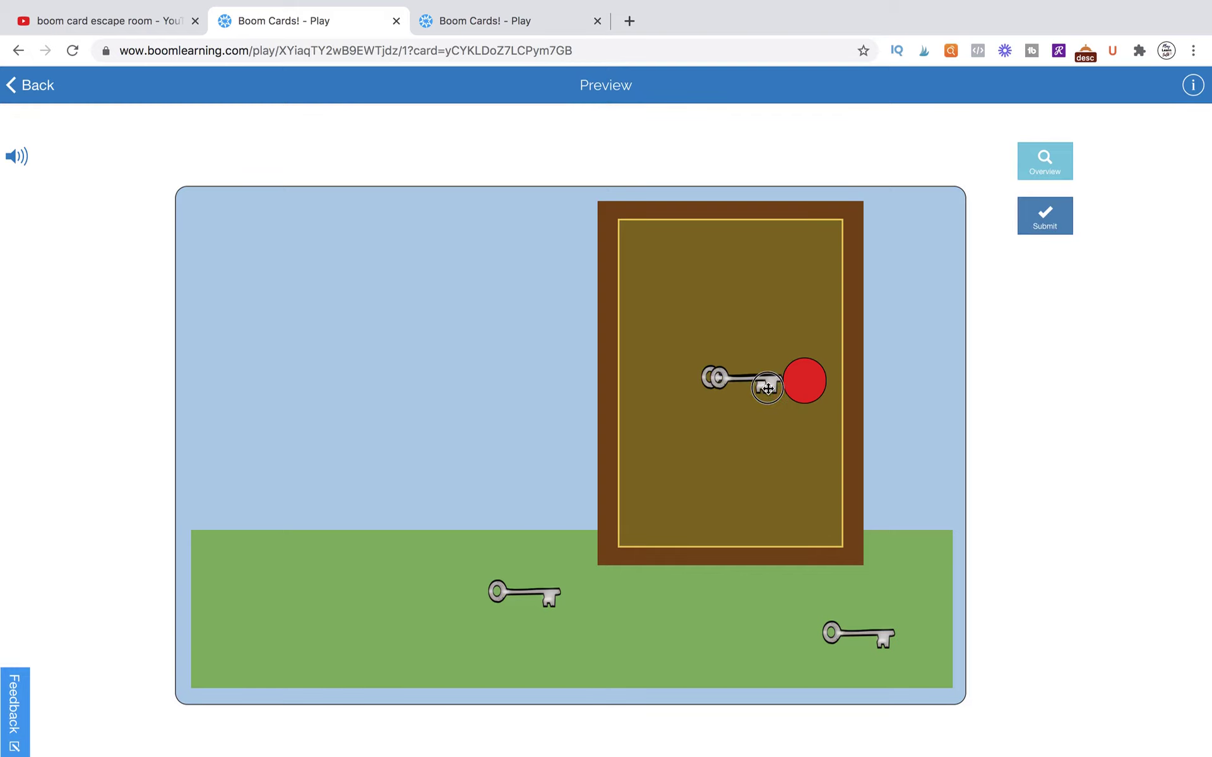
{"action": "left_click", "coordinate": [805, 392]}
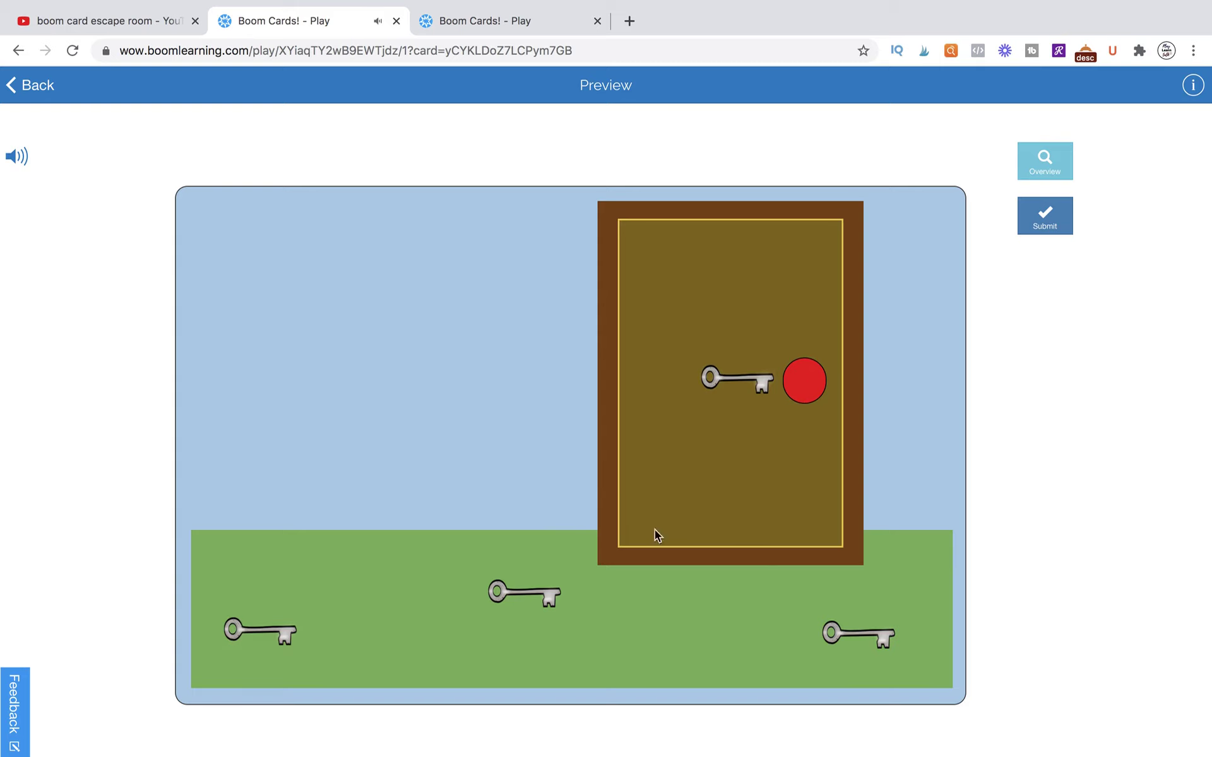
{"action": "left_click_drag", "start_coordinate": [861, 636], "coordinate": [735, 377]}
{"action": "left_click", "coordinate": [796, 386]}
{"action": "left_click_drag", "start_coordinate": [550, 599], "coordinate": [765, 384]}
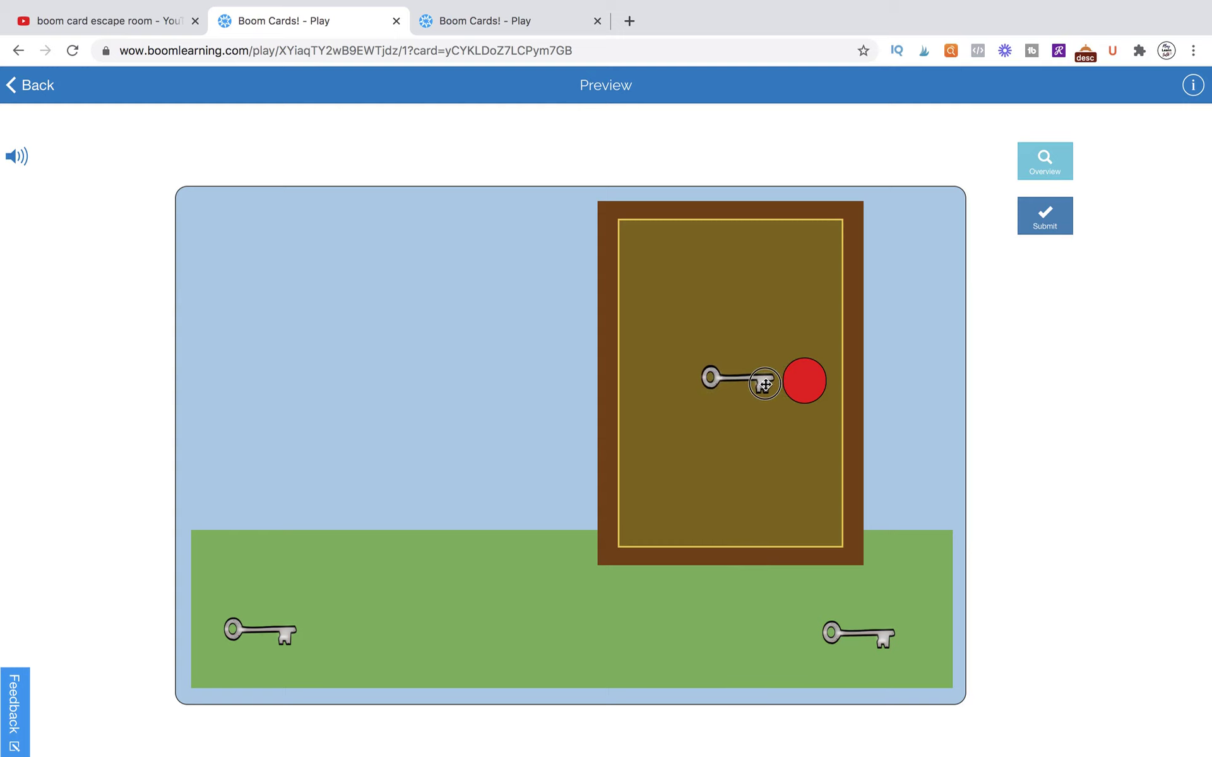
{"action": "left_click", "coordinate": [820, 392]}
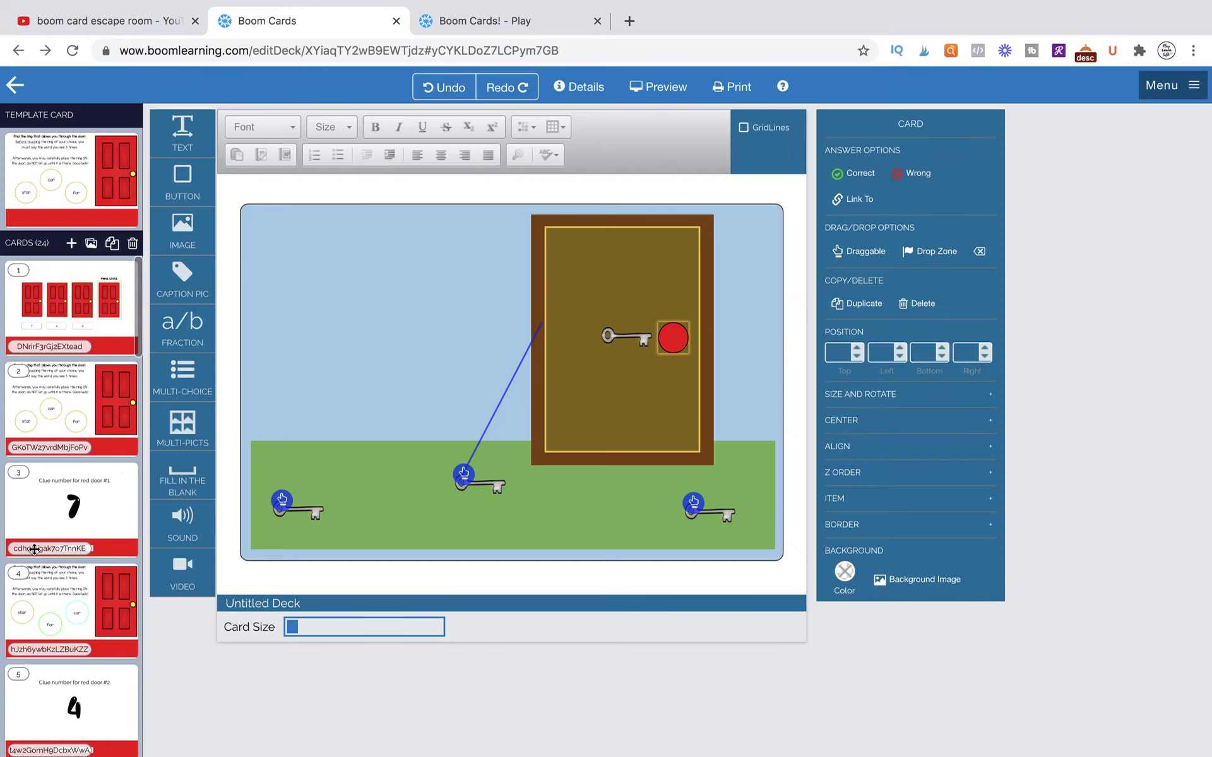
- Scroll the left card list to bring card 16 back into view
{"action": "scroll", "coordinate": [33, 574], "scroll_direction": "down", "scroll_amount": 3}
{"action": "scroll", "coordinate": [33, 575], "scroll_direction": "down", "scroll_amount": 15}
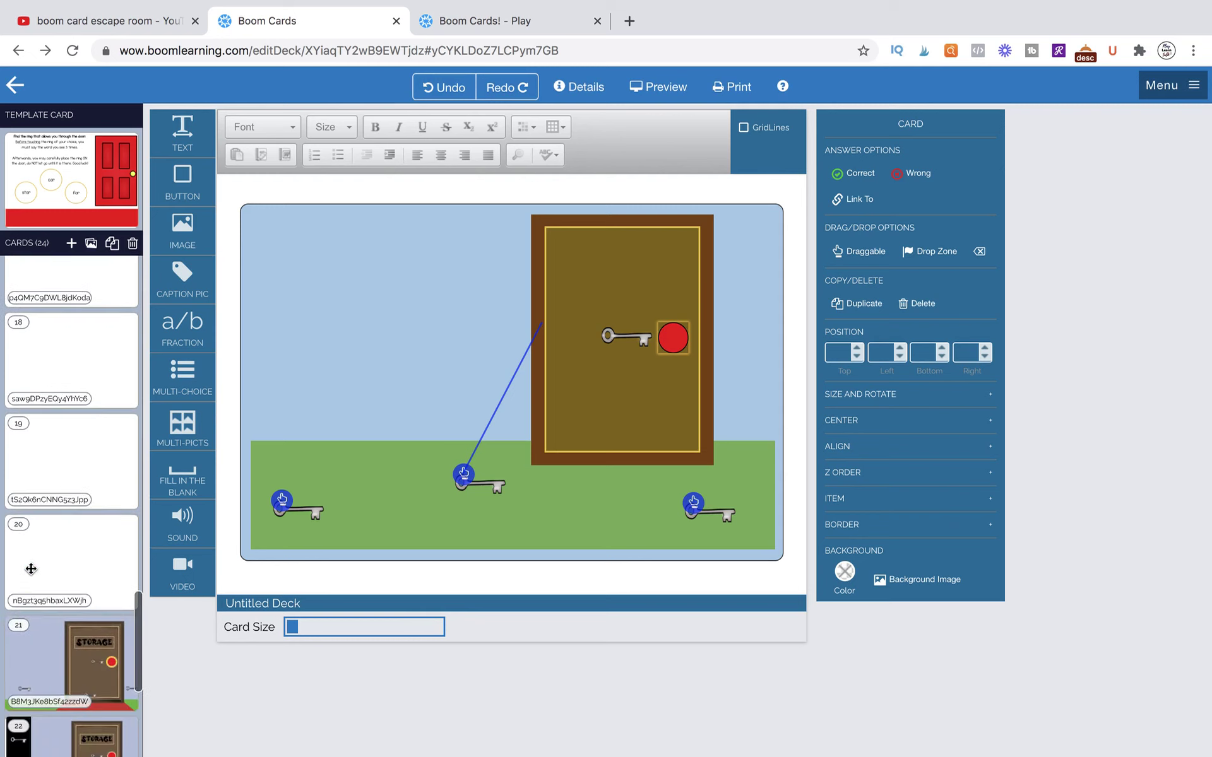
{"action": "scroll", "coordinate": [31, 570], "scroll_direction": "up", "scroll_amount": 3}
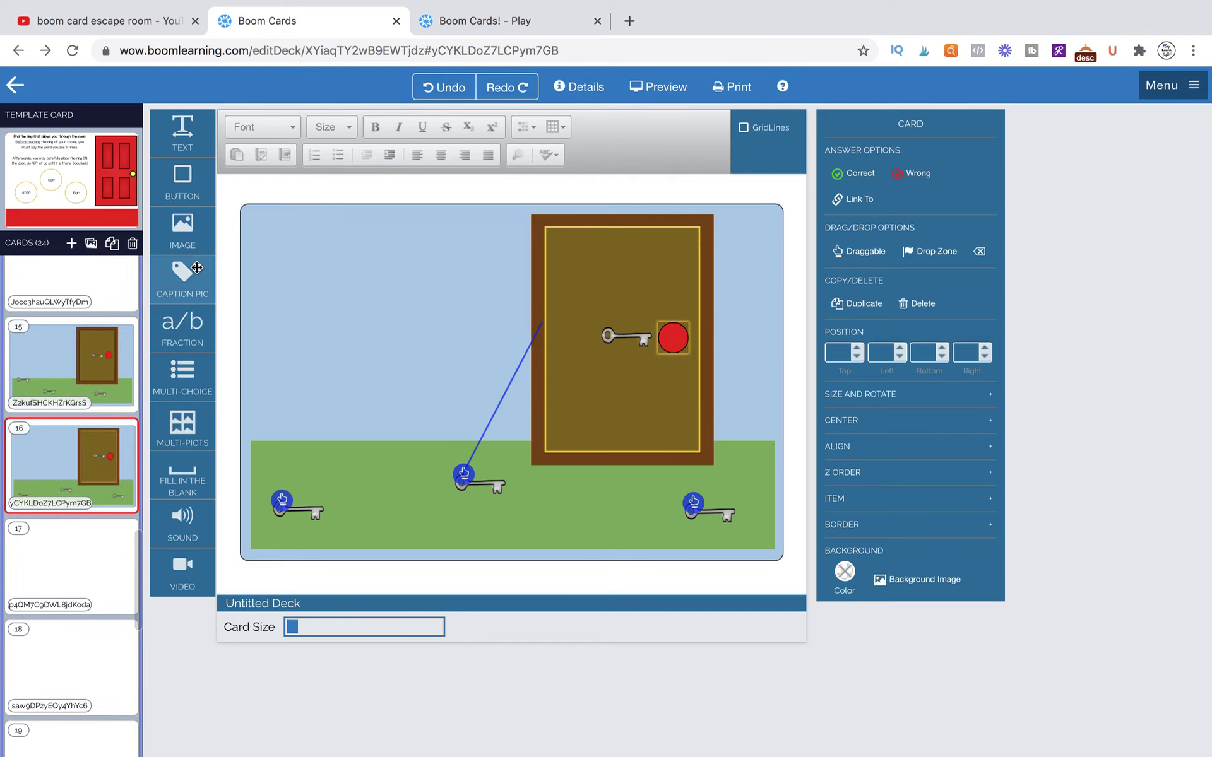
- Add a captioned picture box to the card and delete its caption strip
{"action": "left_click_drag", "start_coordinate": [187, 275], "coordinate": [345, 282]}
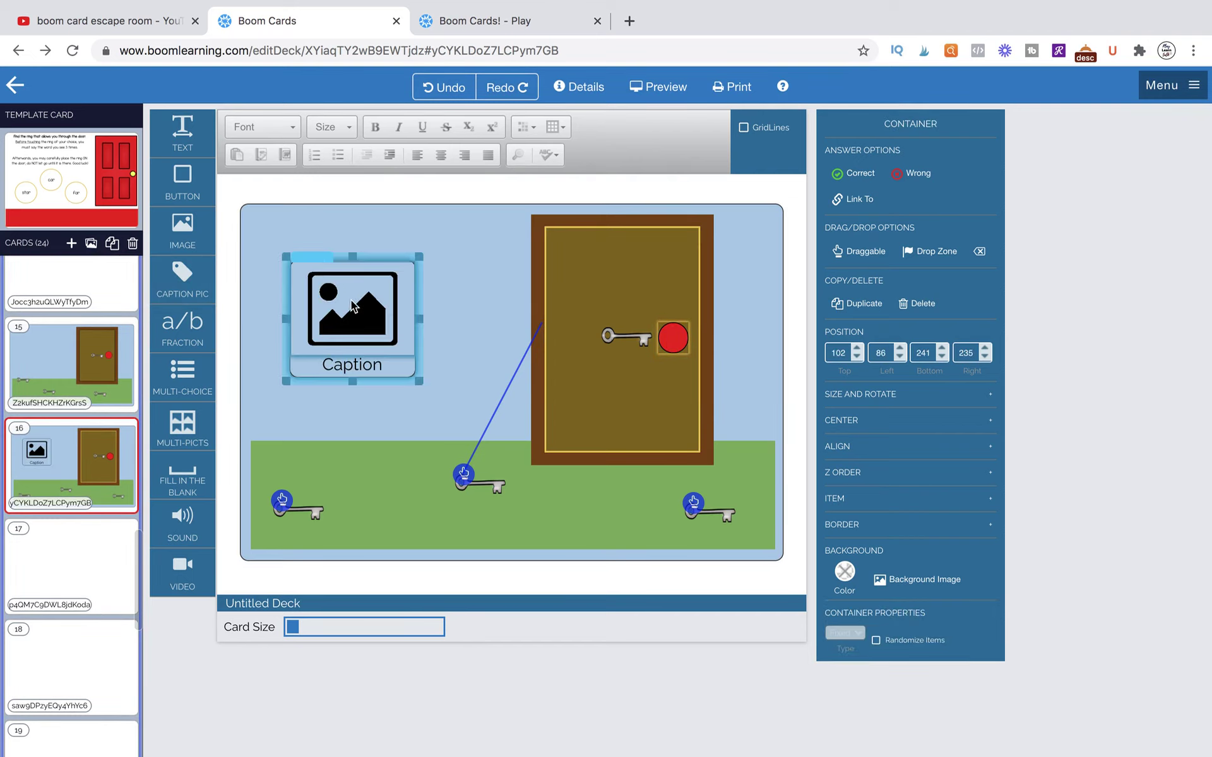
{"action": "left_click", "coordinate": [351, 303]}
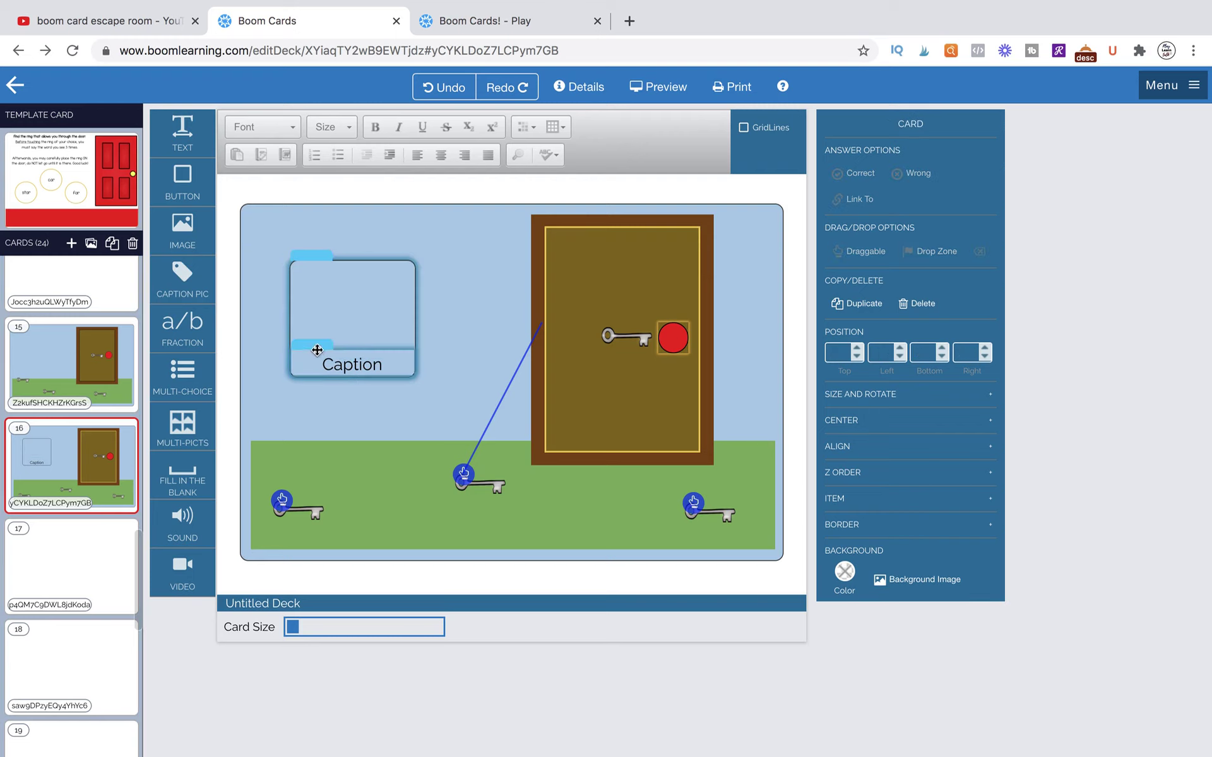
{"action": "left_click", "coordinate": [318, 350]}
{"action": "key", "text": "Delete"}
{"action": "left_click", "coordinate": [316, 253]}
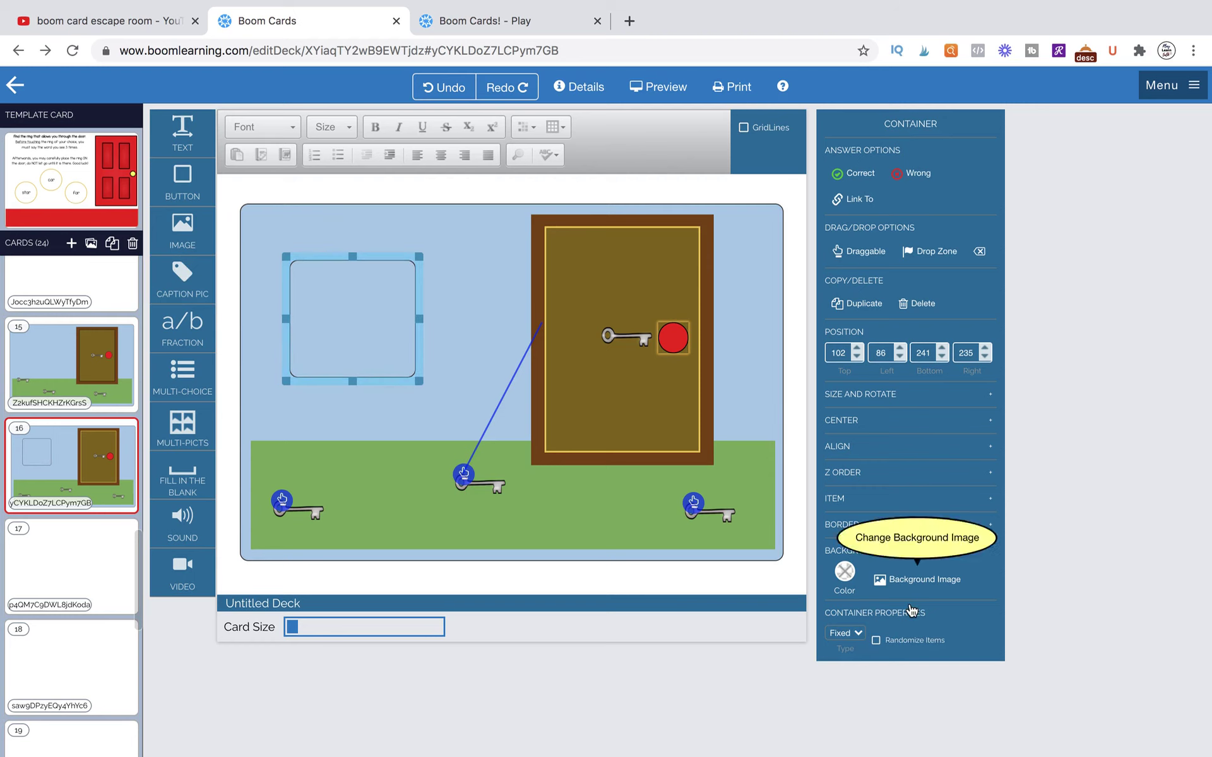
- Give the box a yellow border of width 2 and radius 100, and shrink it to a small circle
{"action": "left_click", "coordinate": [843, 524]}
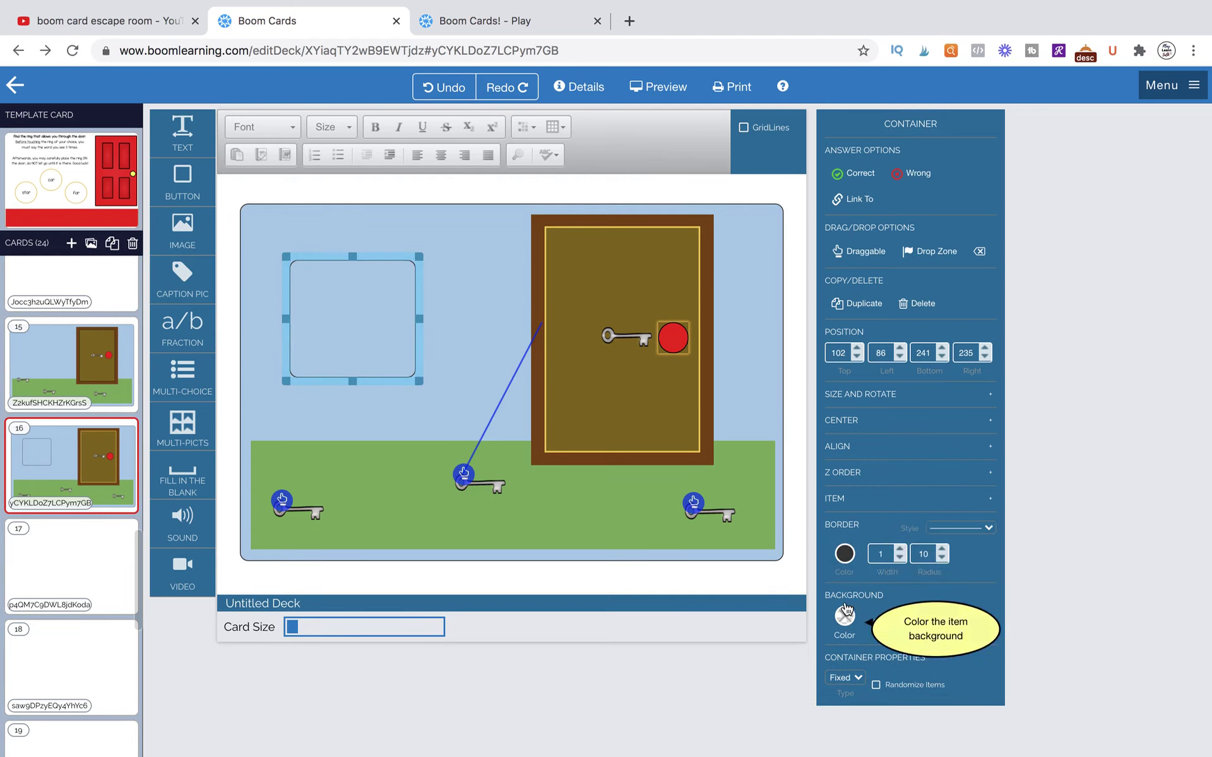
{"action": "left_click", "coordinate": [844, 554]}
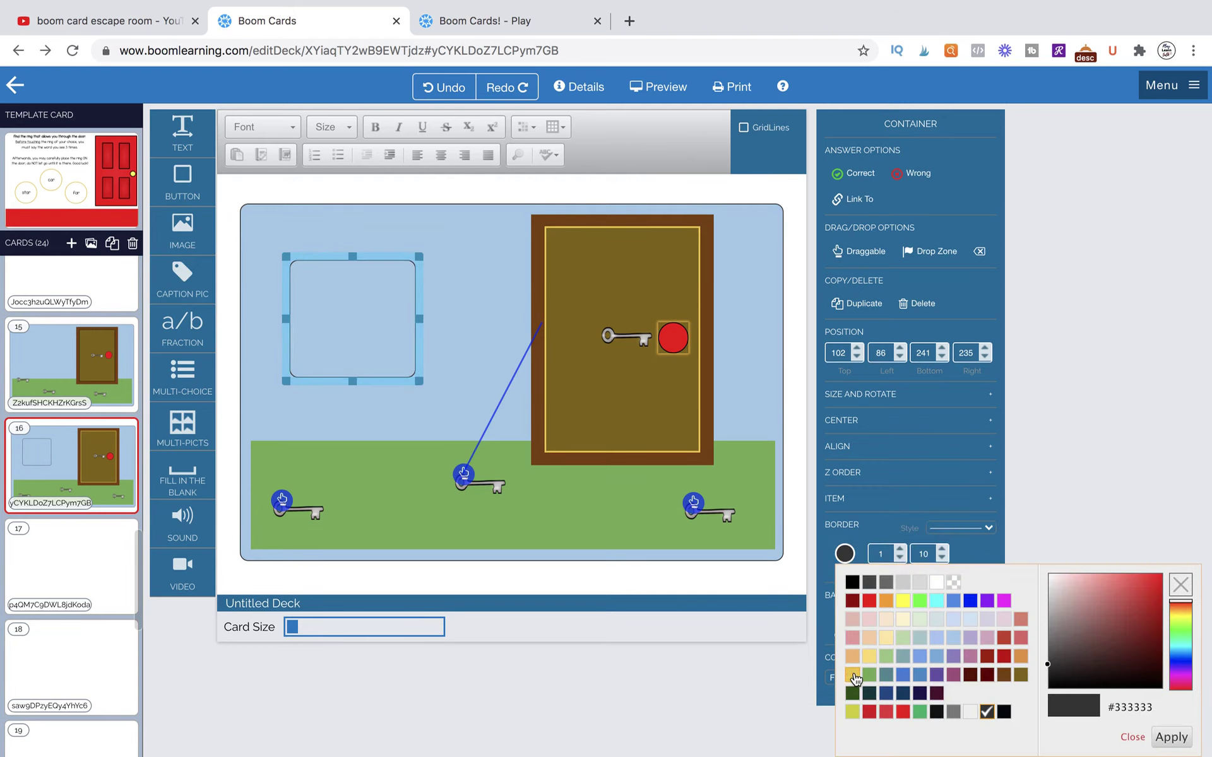
{"action": "left_click", "coordinate": [870, 675]}
{"action": "left_click", "coordinate": [899, 550]}
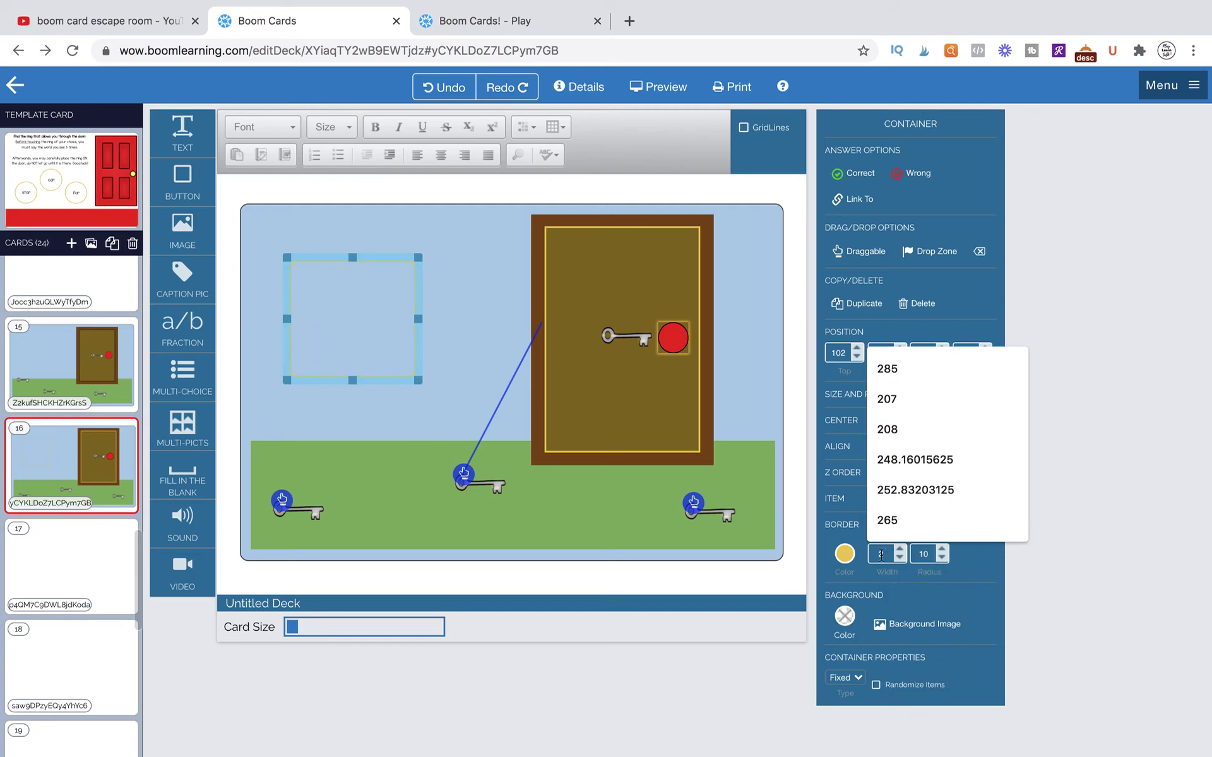
{"action": "left_click", "coordinate": [944, 558]}
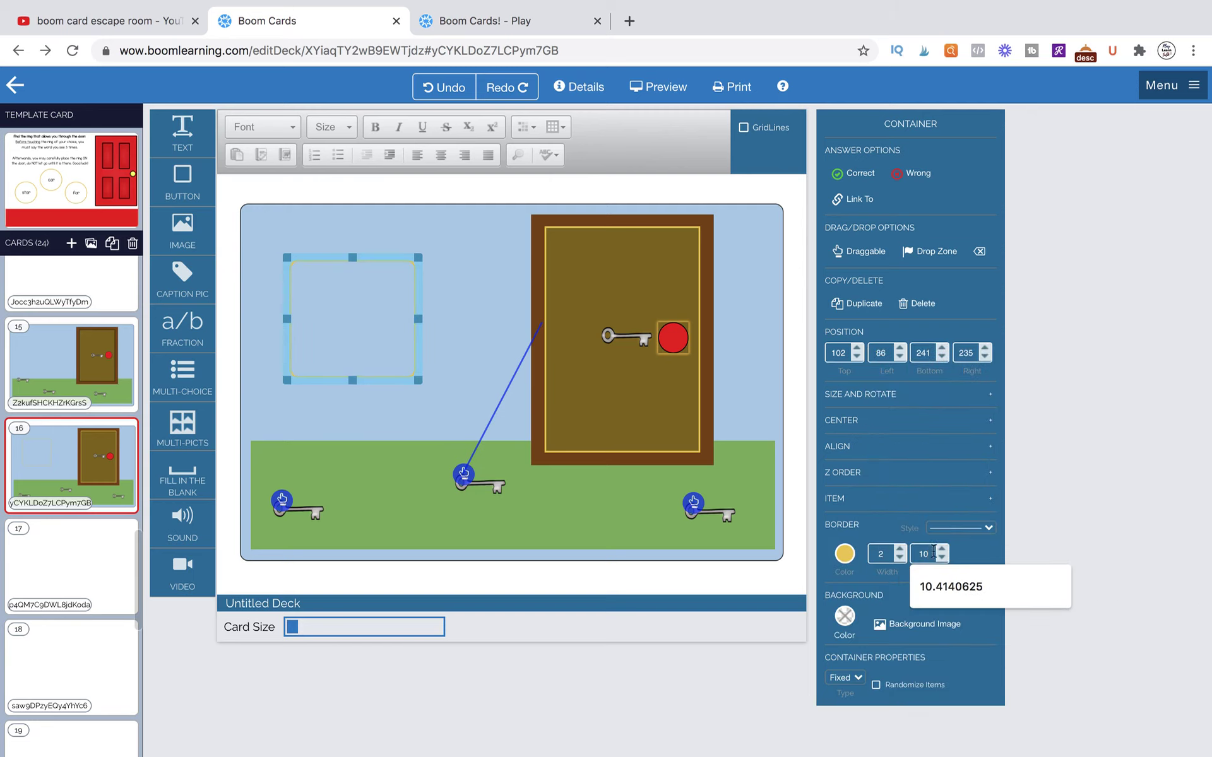
{"action": "type", "text": "100"}
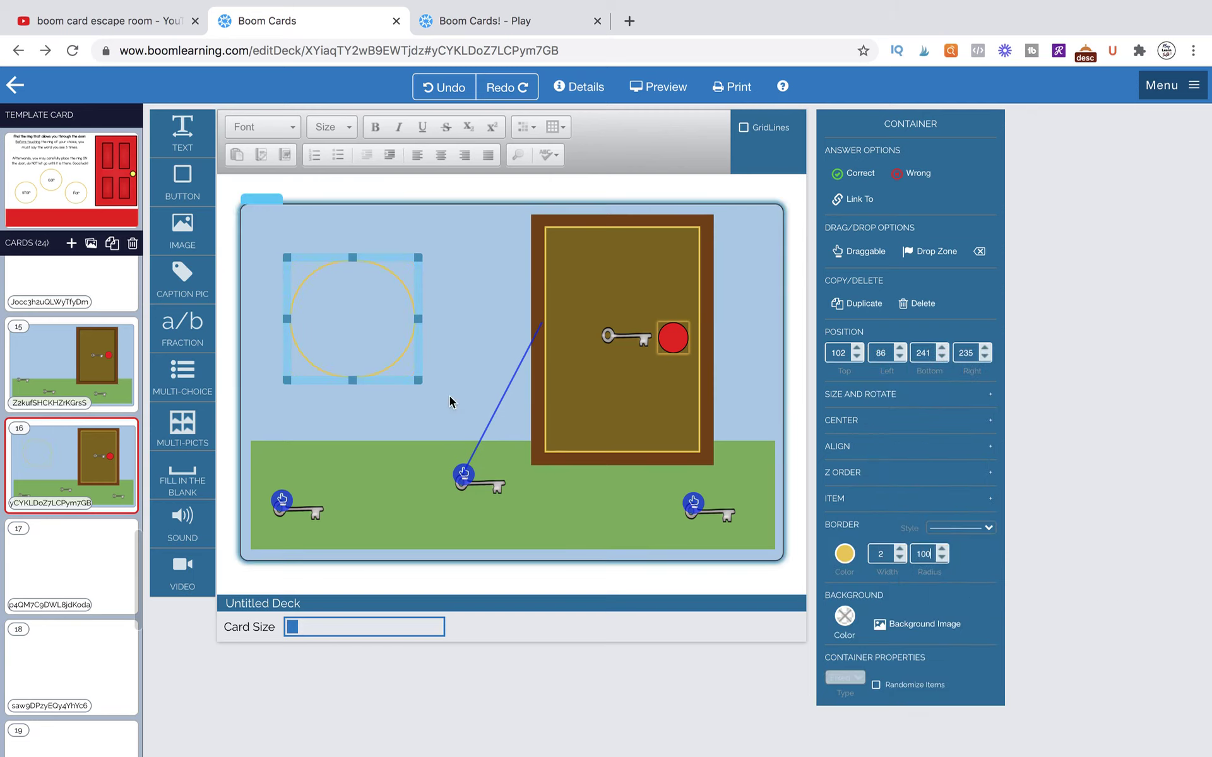
{"action": "left_click_drag", "start_coordinate": [419, 383], "coordinate": [653, 403]}
- Set the red doorknob's link to No Link, then select the gold ring on the door
{"action": "left_click", "coordinate": [674, 334]}
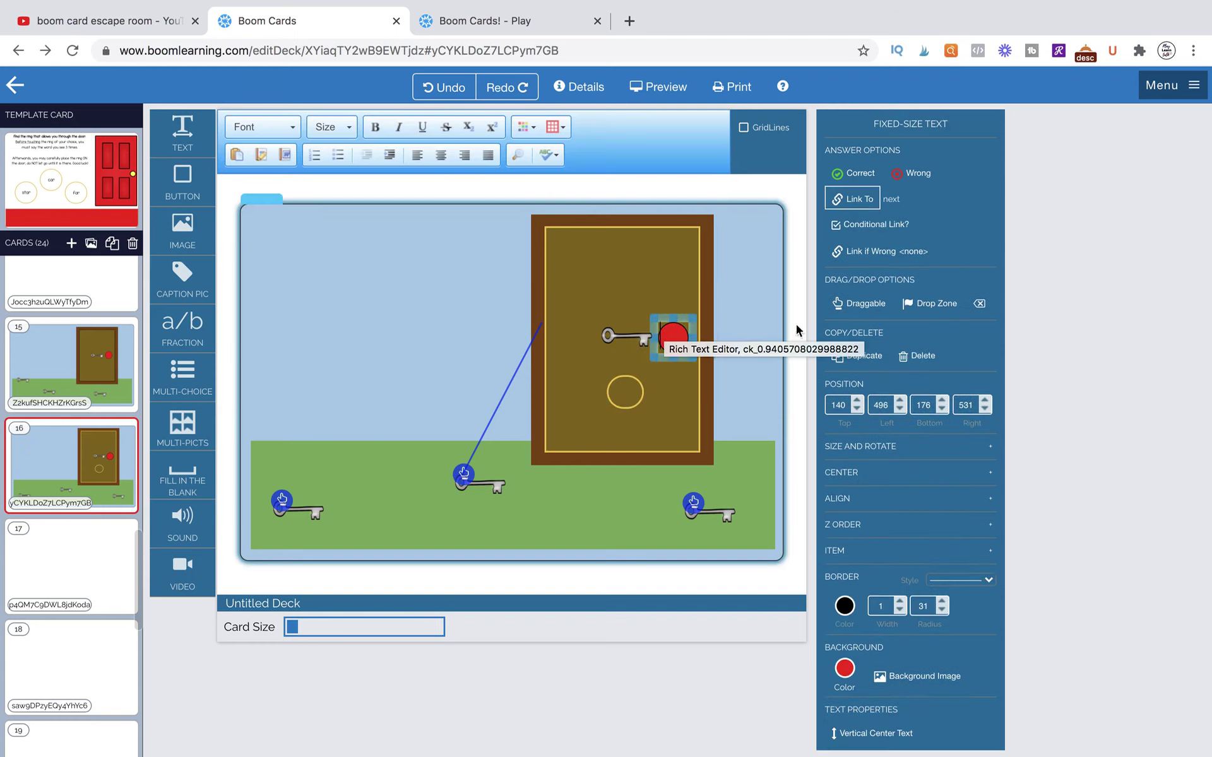
{"action": "left_click", "coordinate": [980, 308]}
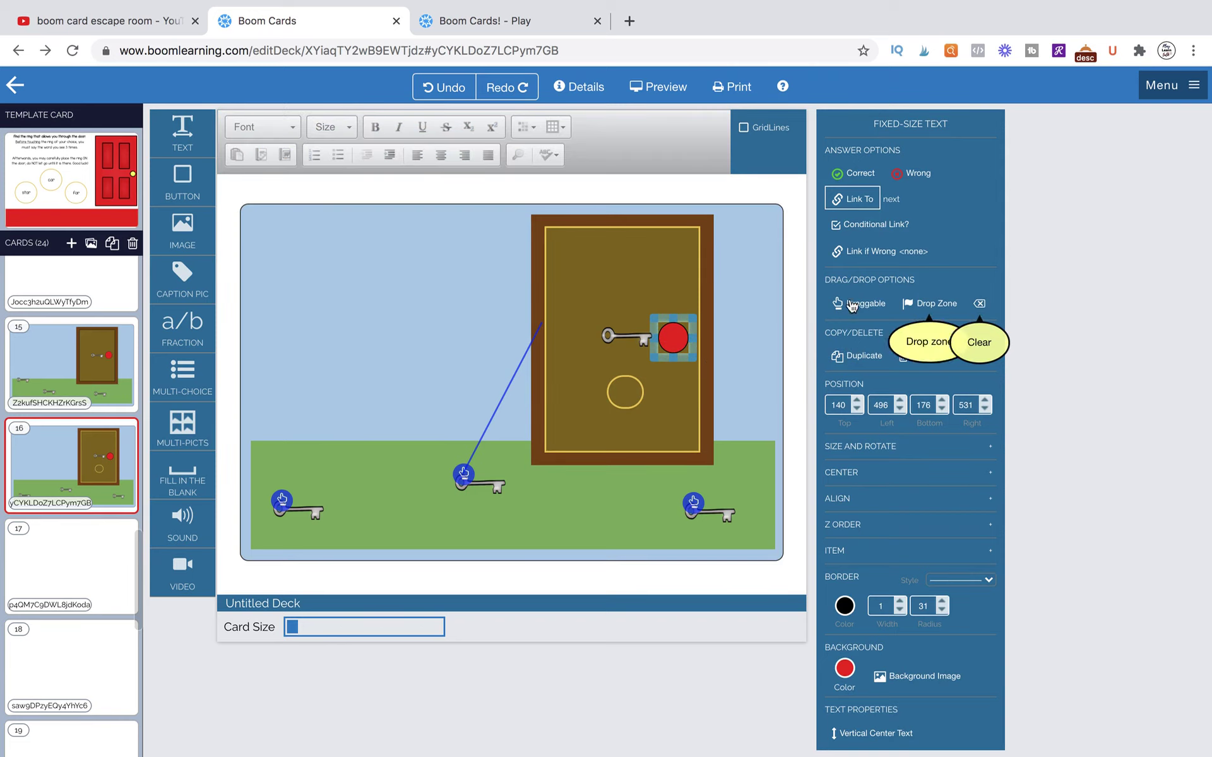
{"action": "left_click", "coordinate": [852, 199]}
{"action": "left_click", "coordinate": [761, 445]}
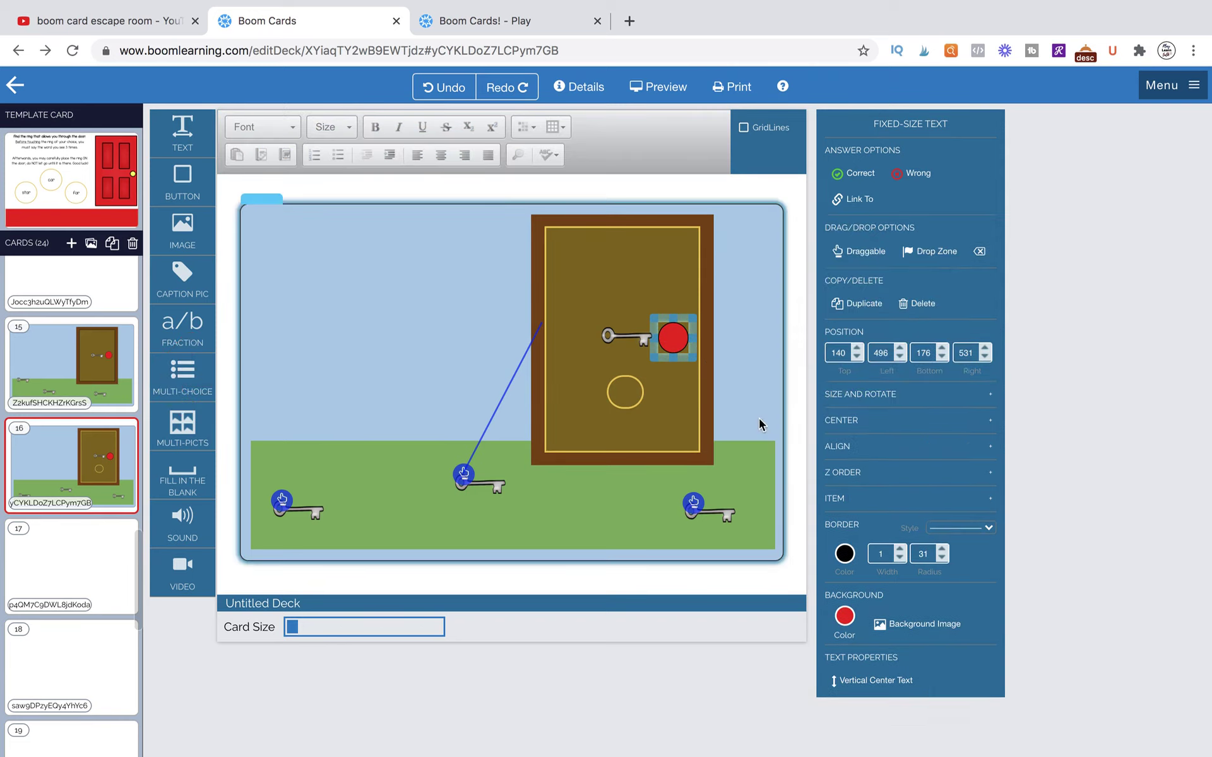
{"action": "left_click", "coordinate": [753, 425]}
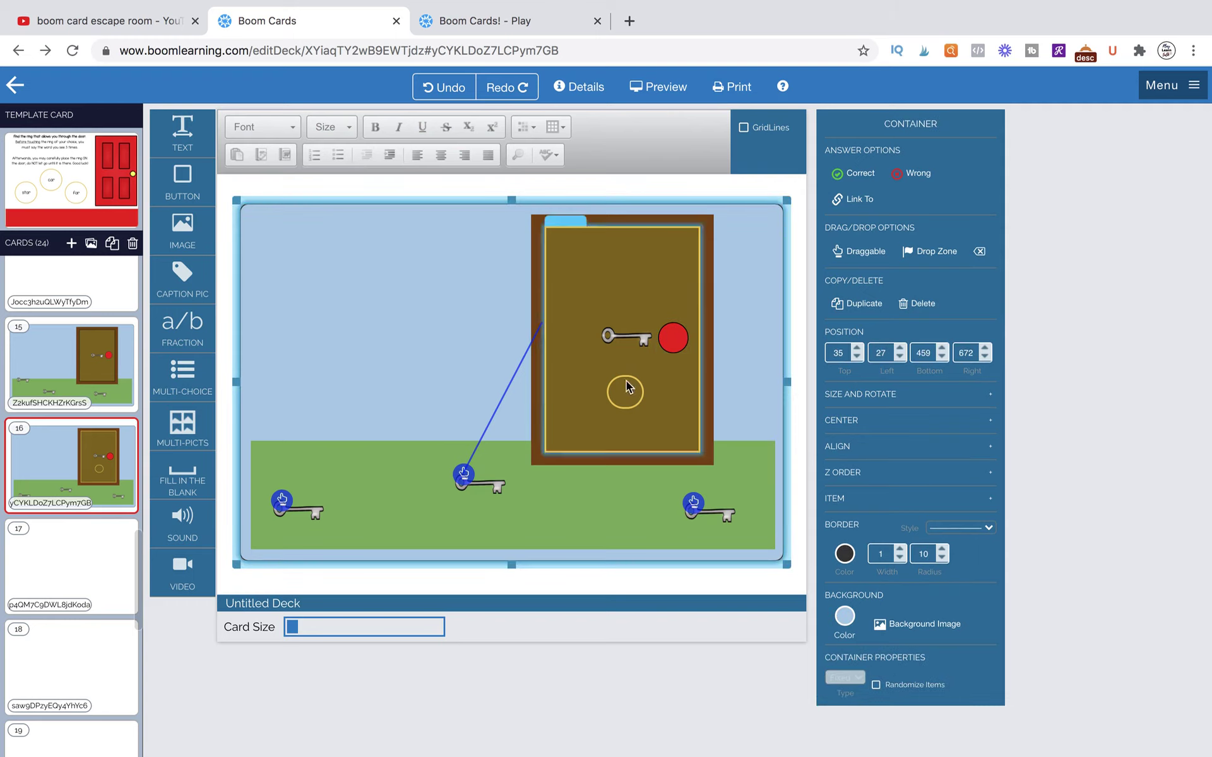
{"action": "left_click", "coordinate": [644, 407]}
- Resize the gold ring to top 175, left 523, bottom 215, right 561 around the red knob
{"action": "left_click_drag", "start_coordinate": [645, 409], "coordinate": [684, 320]}
{"action": "left_click", "coordinate": [679, 300]}
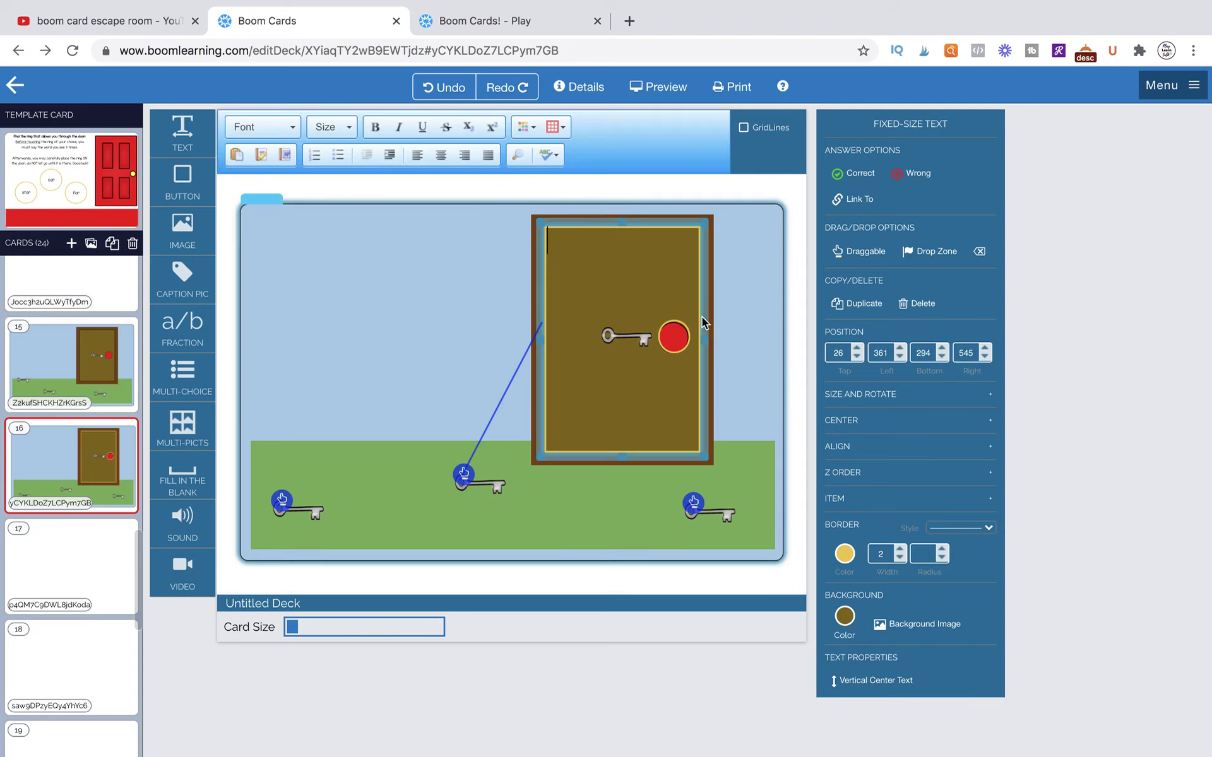
{"action": "left_click", "coordinate": [671, 321]}
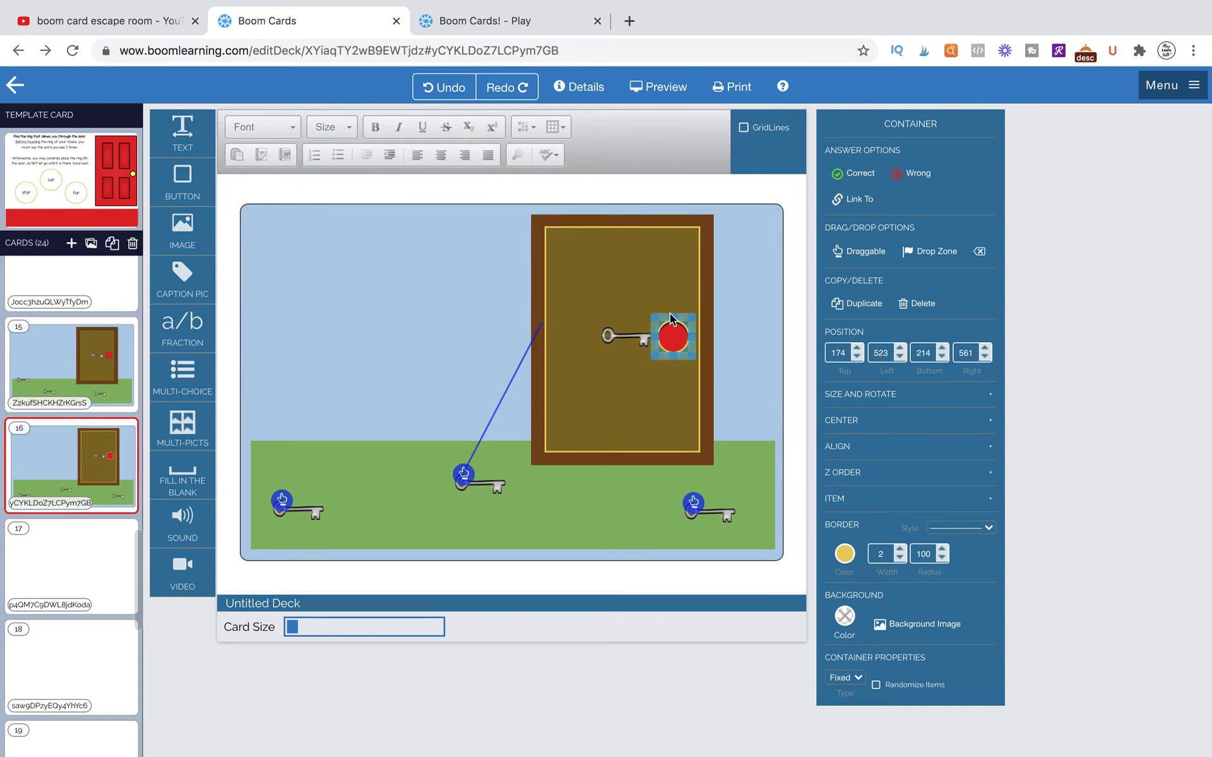
{"action": "left_click", "coordinate": [769, 342]}
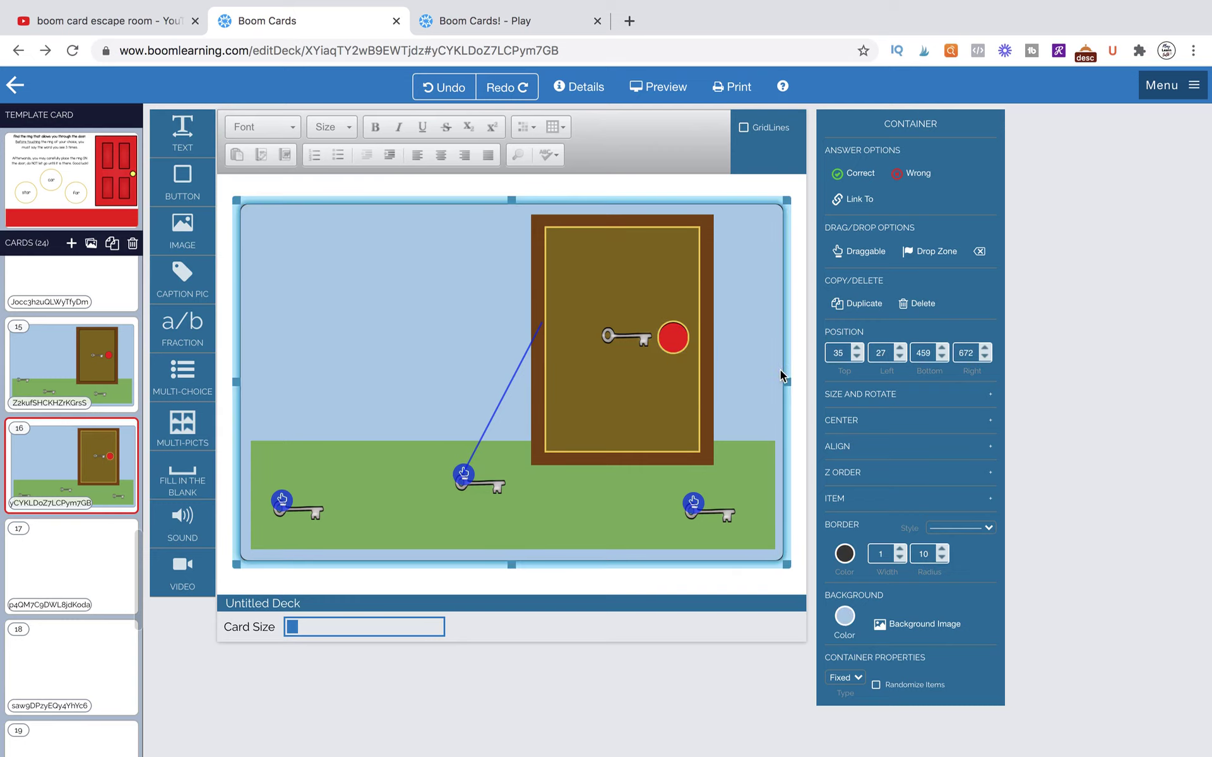
{"action": "left_click", "coordinate": [677, 322]}
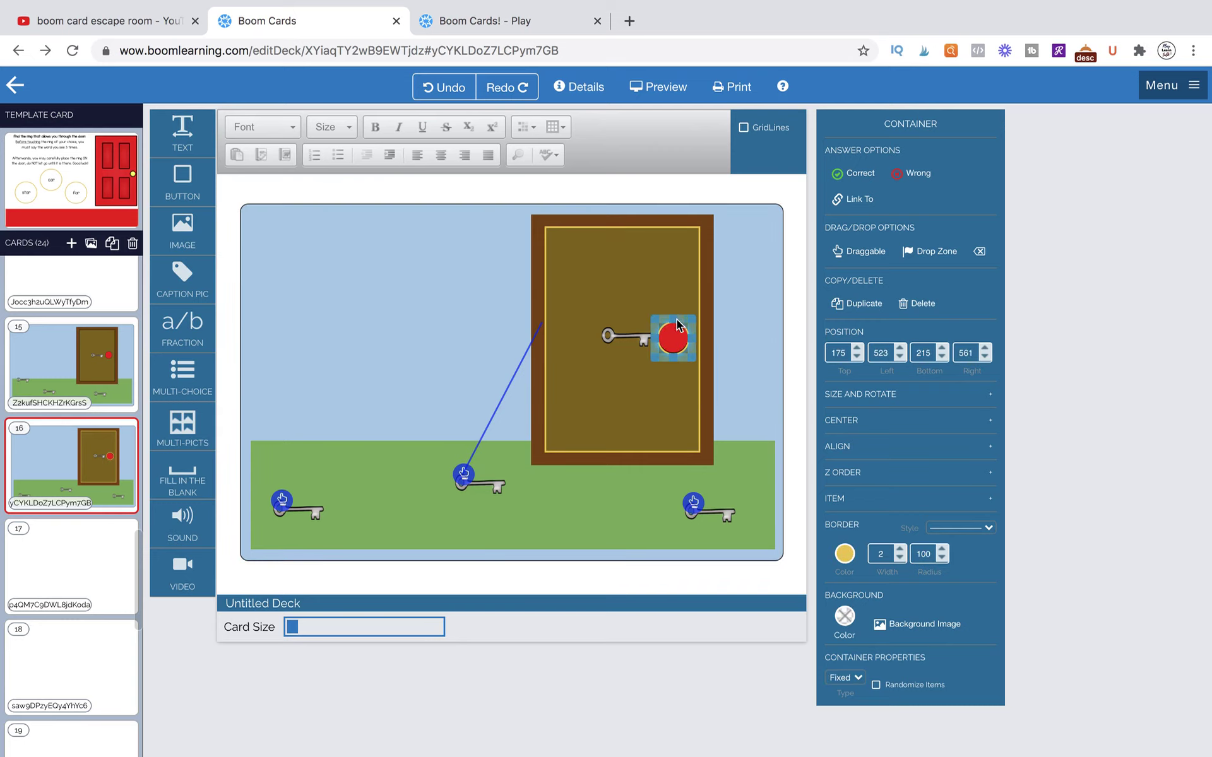
- Give the gold-ringed circle a conditional Next Card link with No Link when wrong
{"action": "left_click", "coordinate": [859, 200]}
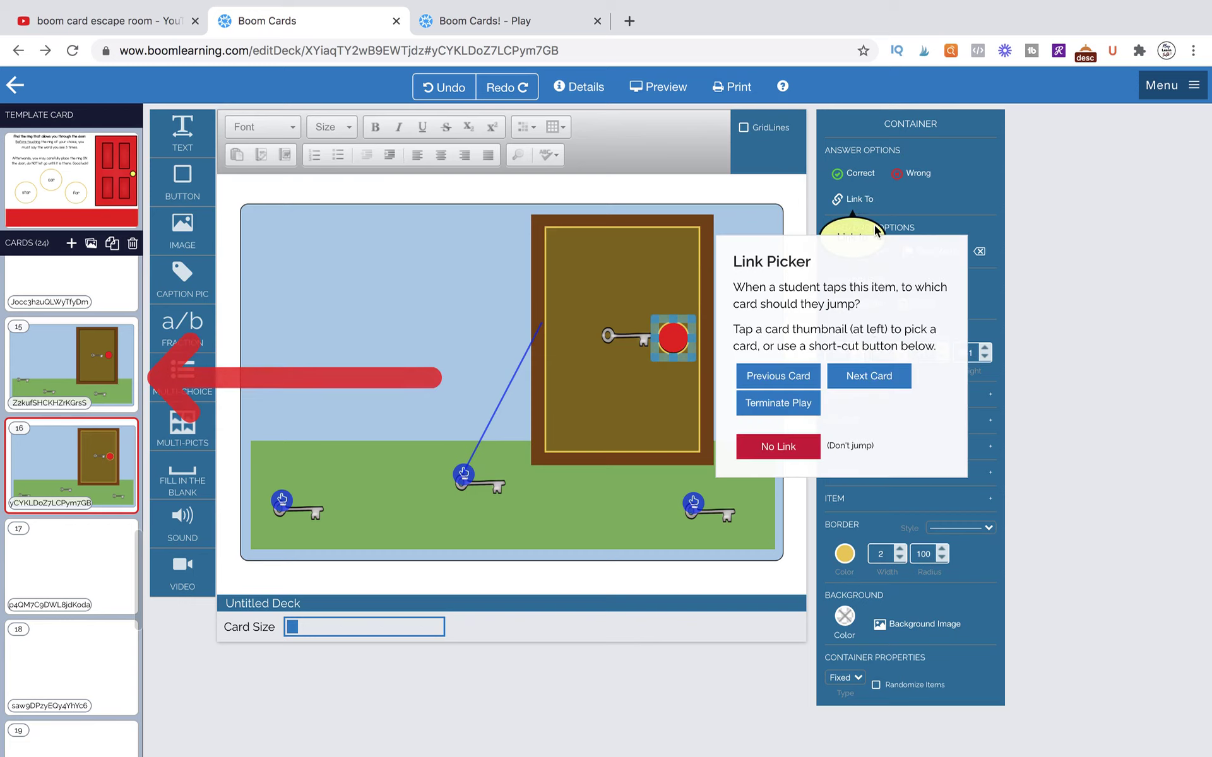
{"action": "left_click", "coordinate": [862, 375]}
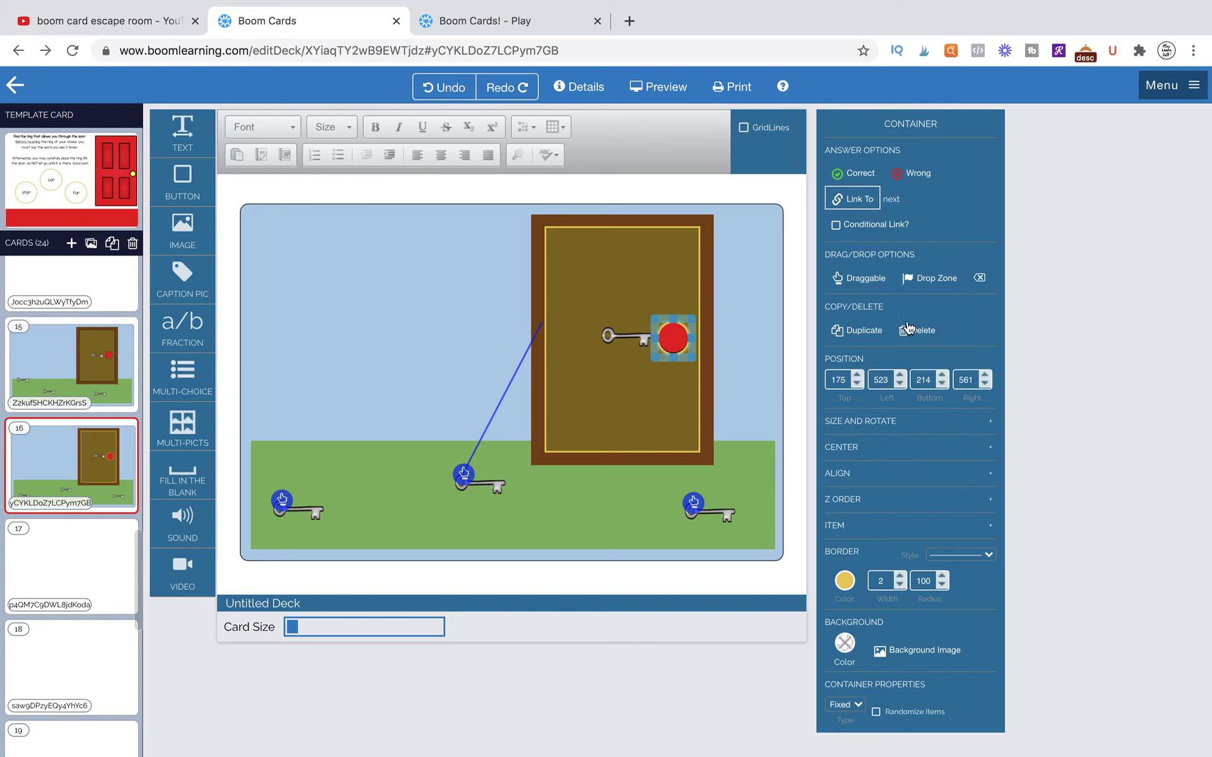
{"action": "left_click", "coordinate": [836, 224]}
{"action": "left_click", "coordinate": [874, 248]}
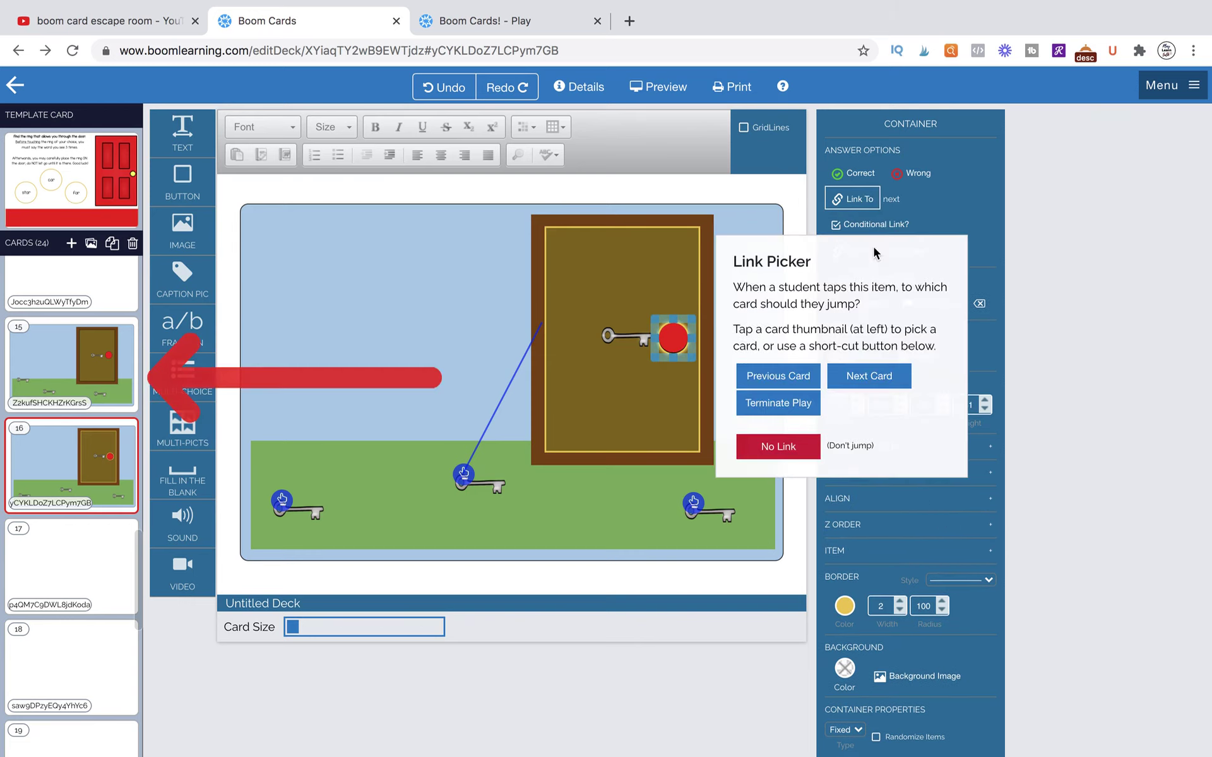
{"action": "left_click", "coordinate": [810, 447]}
{"action": "left_click", "coordinate": [794, 444]}
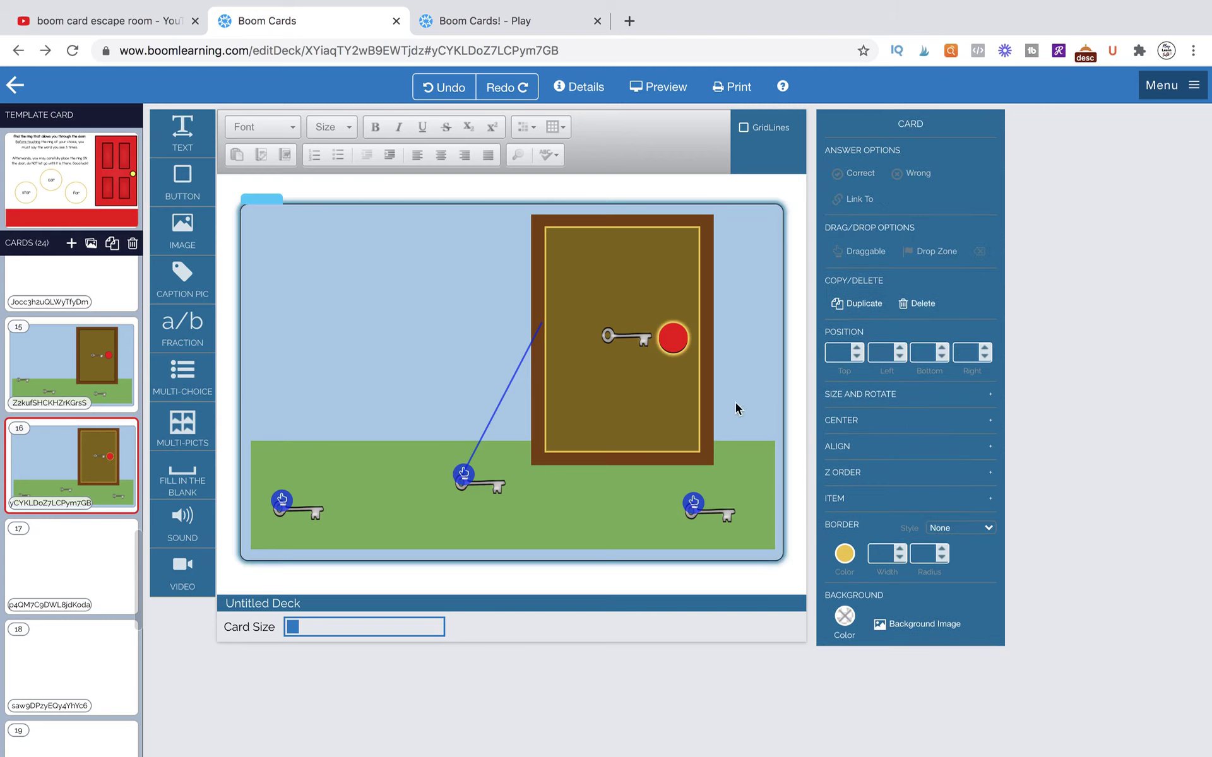
- Make the doorknob circle and the card container draggable
{"action": "left_click", "coordinate": [671, 321]}
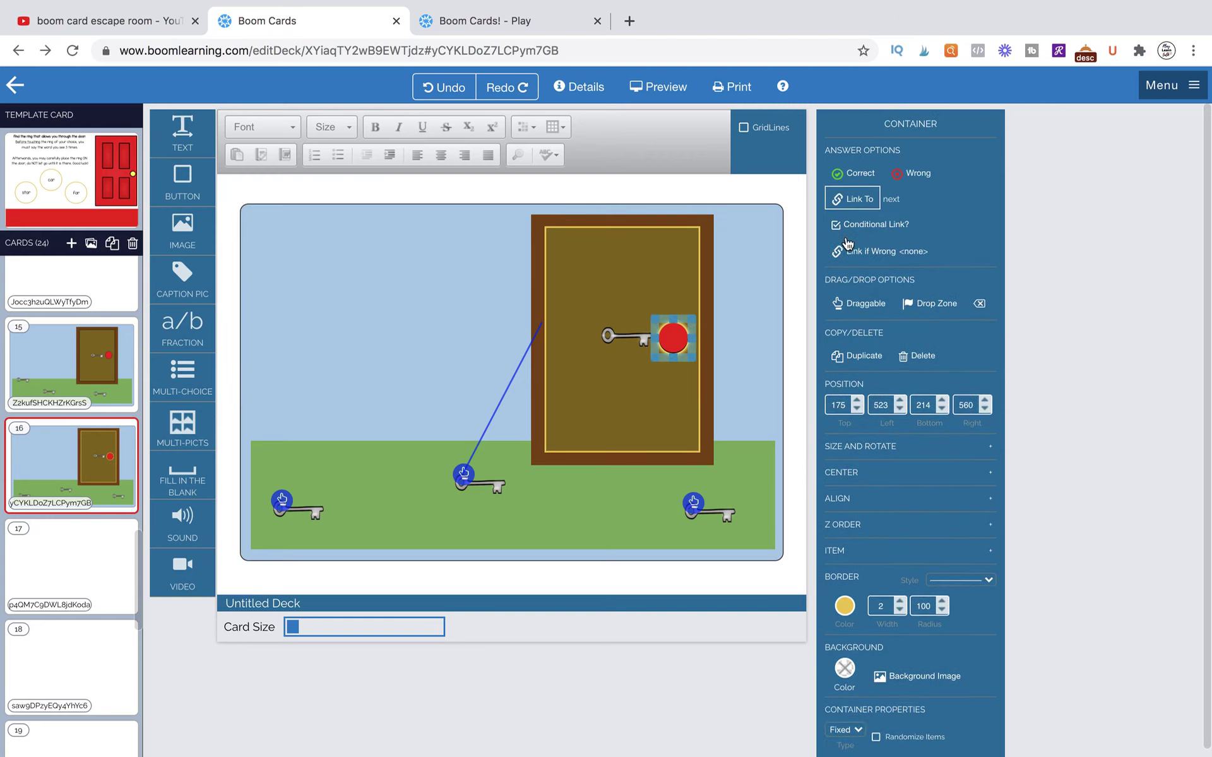
{"action": "left_click", "coordinate": [863, 307]}
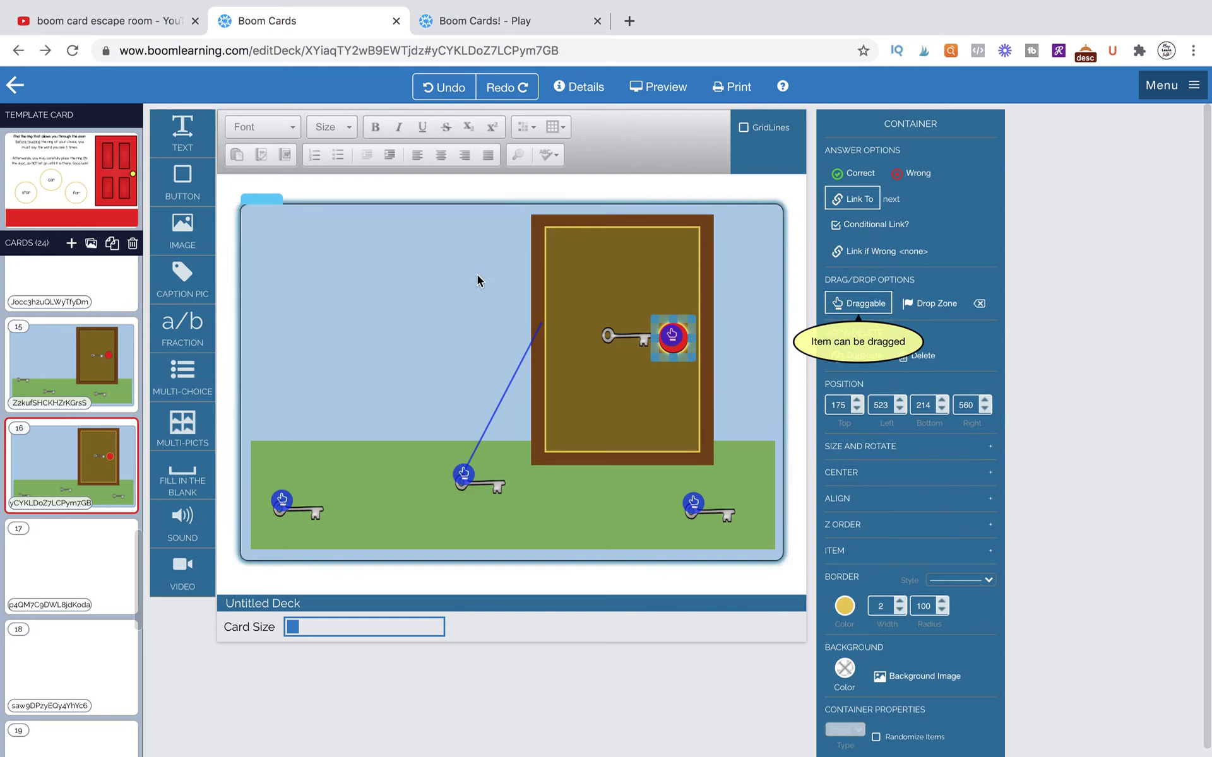
{"action": "left_click", "coordinate": [455, 290]}
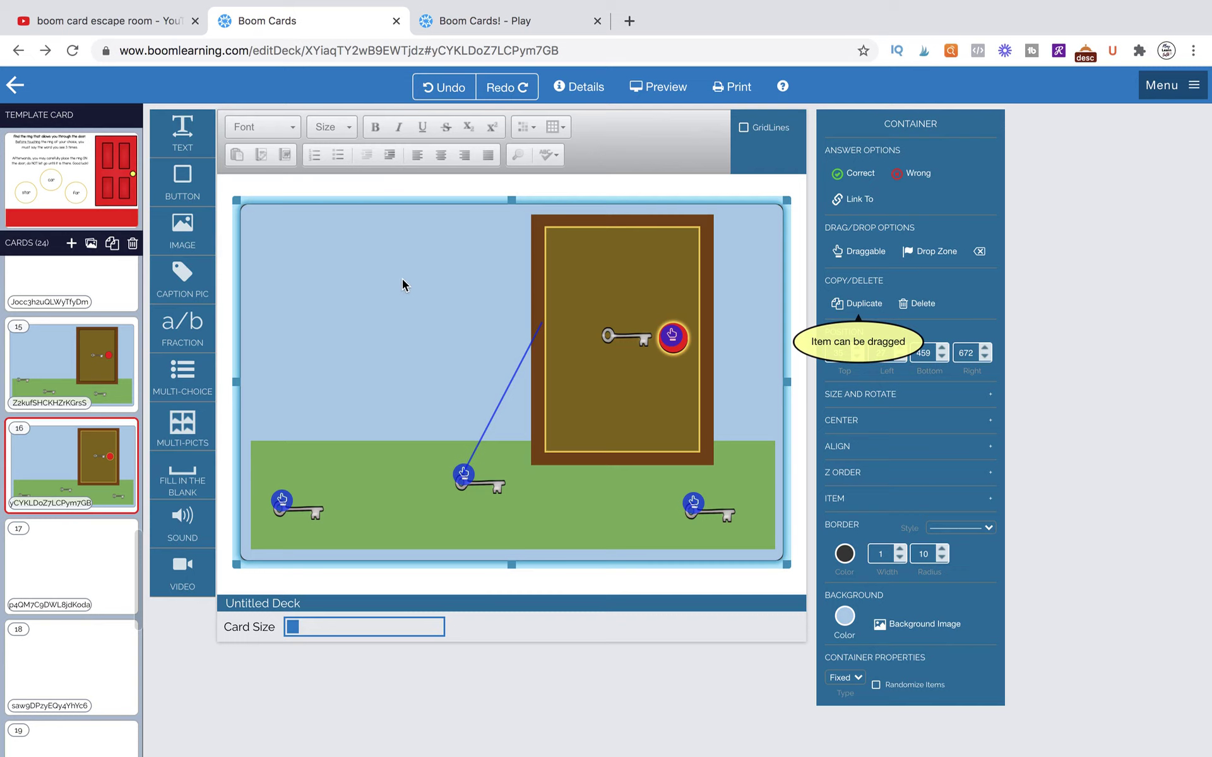
{"action": "left_click", "coordinate": [857, 254]}
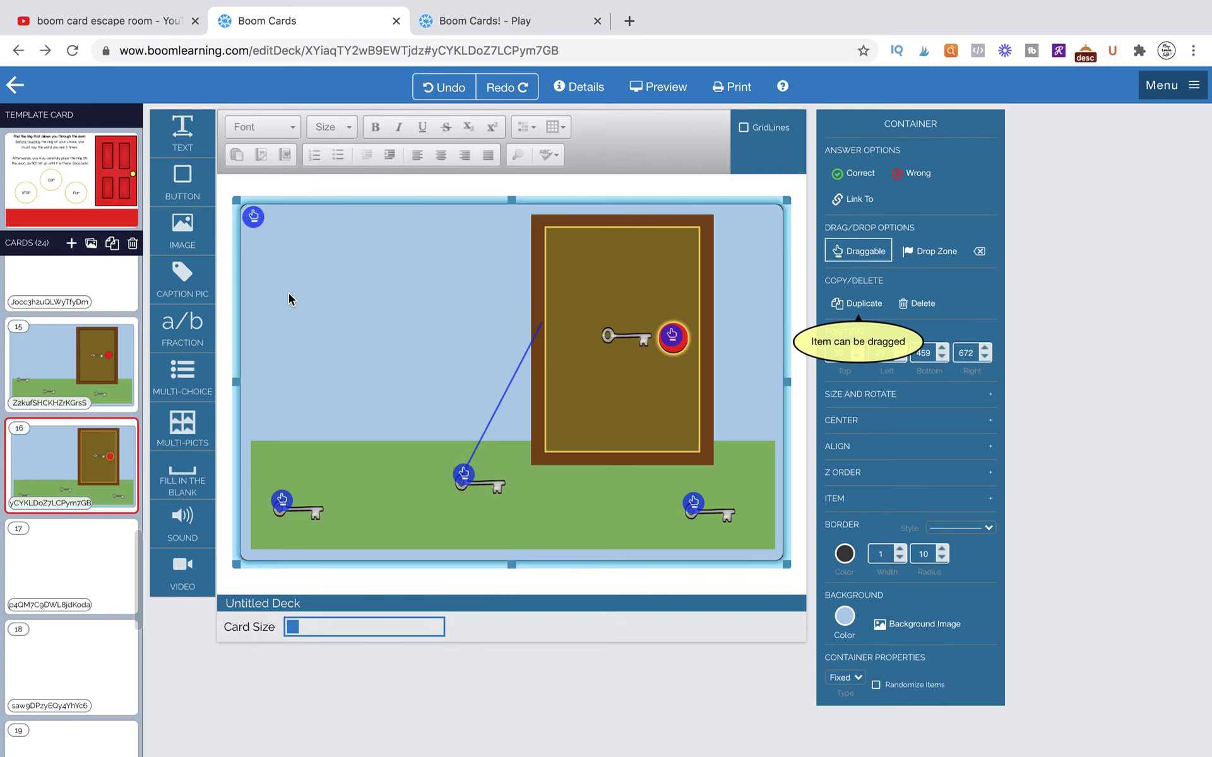
- Enlarge the ring slightly to top 174, left 522, bottom 216, right 562 around the knob
{"action": "left_click", "coordinate": [673, 321]}
{"action": "scroll", "coordinate": [673, 321], "scroll_direction": "down", "scroll_amount": 1}
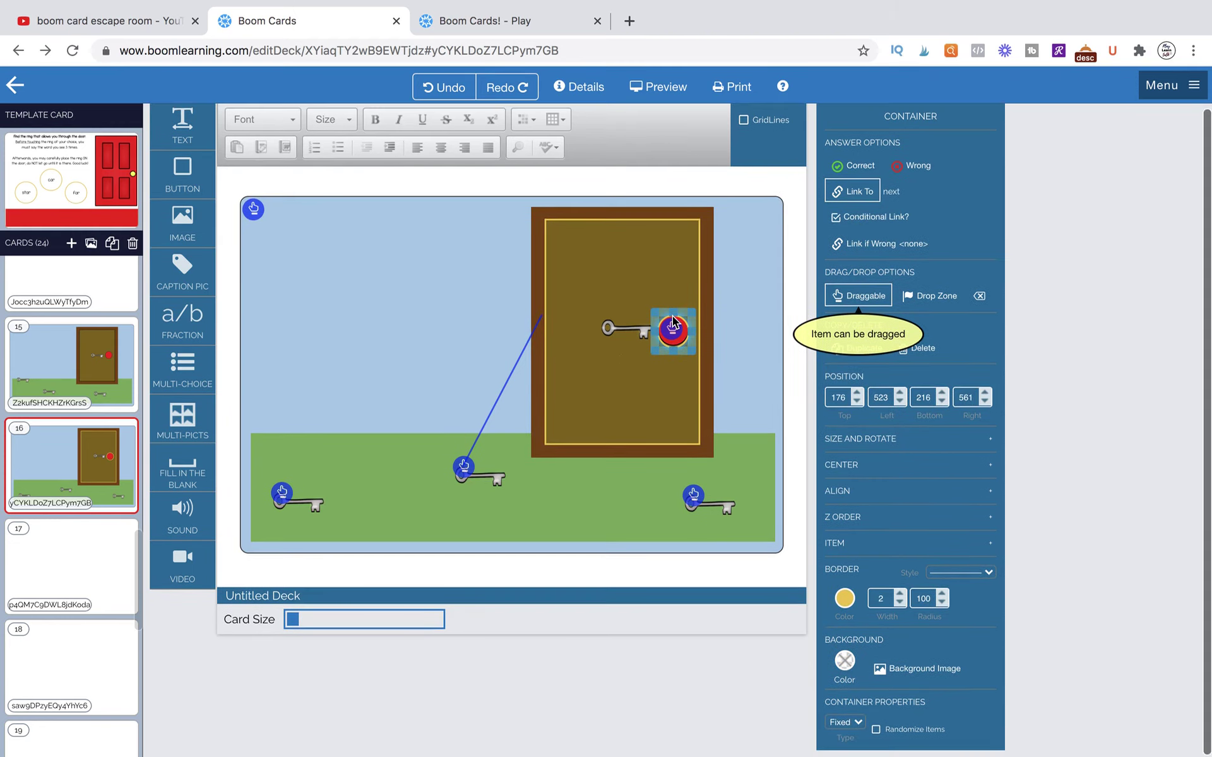
{"action": "scroll", "coordinate": [673, 320], "scroll_direction": "up", "scroll_amount": 1}
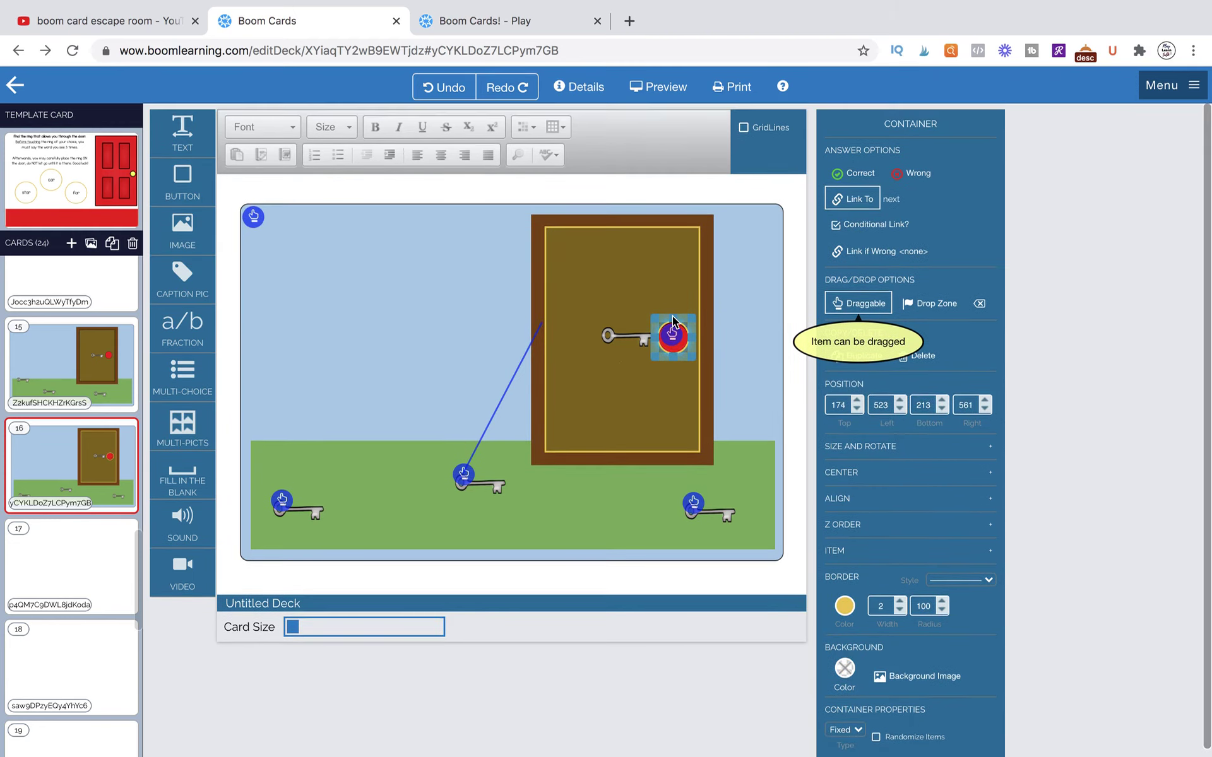
{"action": "left_click", "coordinate": [796, 441]}
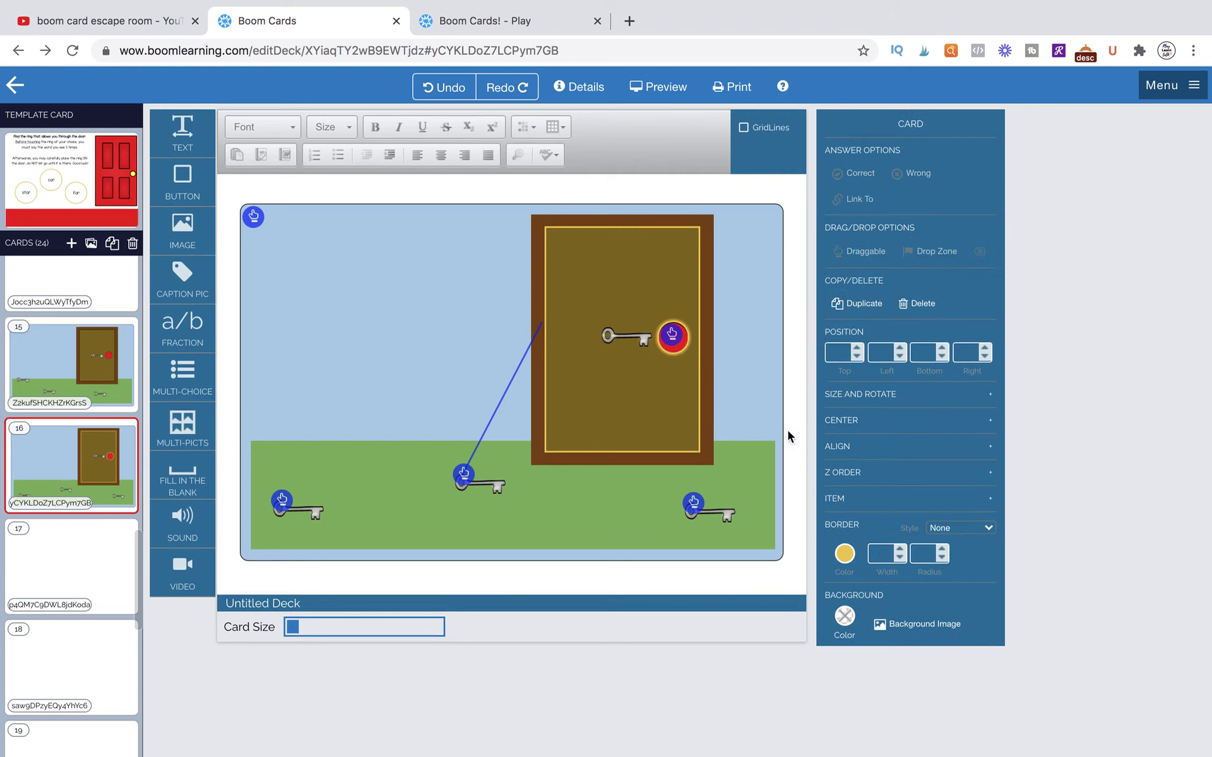
{"action": "left_click", "coordinate": [681, 337]}
{"action": "left_click_drag", "start_coordinate": [695, 352], "coordinate": [694, 356]}
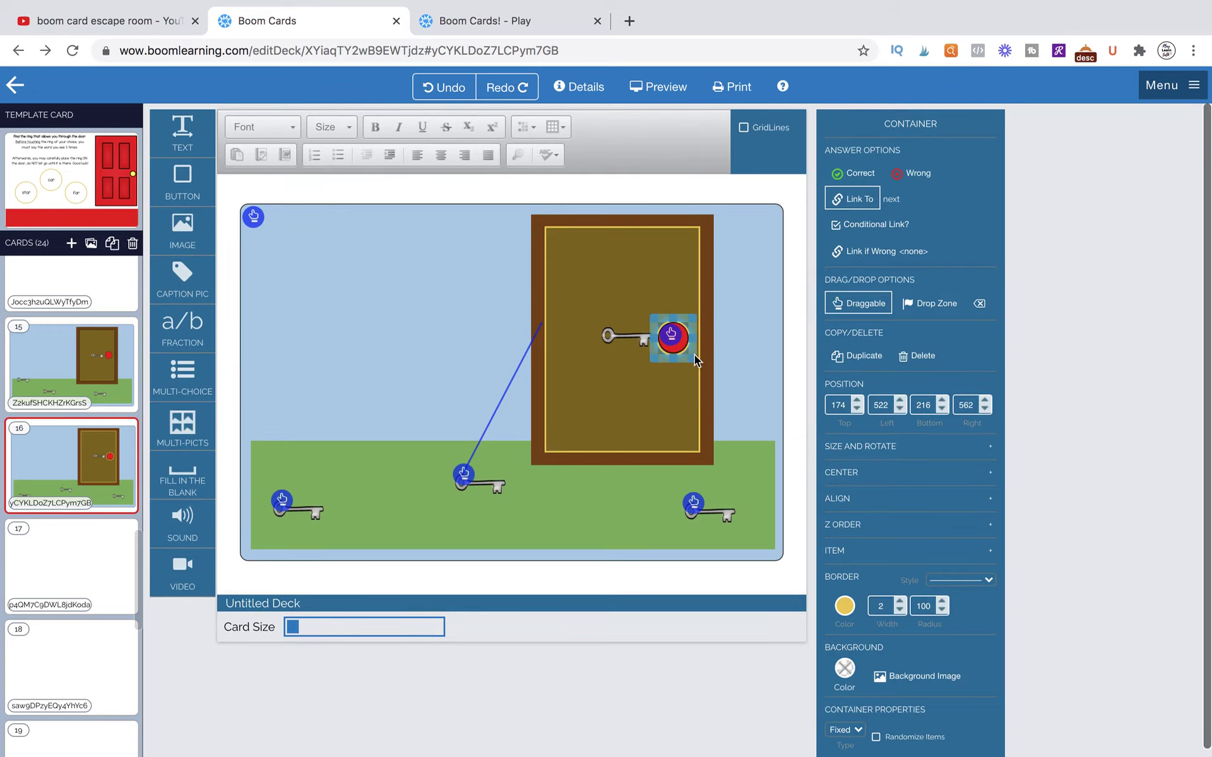
- Preview card 16, drag keys onto the door and press the knob for Correct, then quit to the editor
{"action": "left_click", "coordinate": [671, 84]}
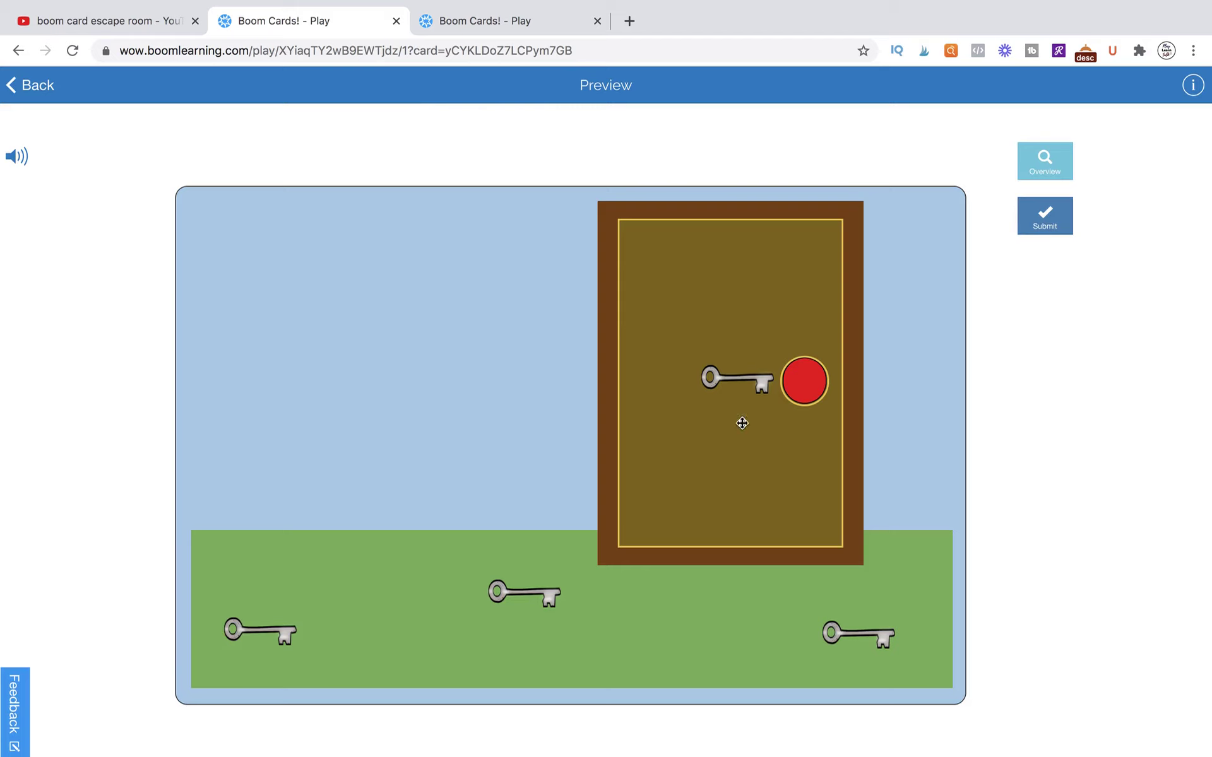
{"action": "left_click", "coordinate": [807, 388]}
{"action": "left_click_drag", "start_coordinate": [866, 627], "coordinate": [764, 379]}
{"action": "left_click_drag", "start_coordinate": [544, 596], "coordinate": [757, 389]}
{"action": "left_click", "coordinate": [820, 385]}
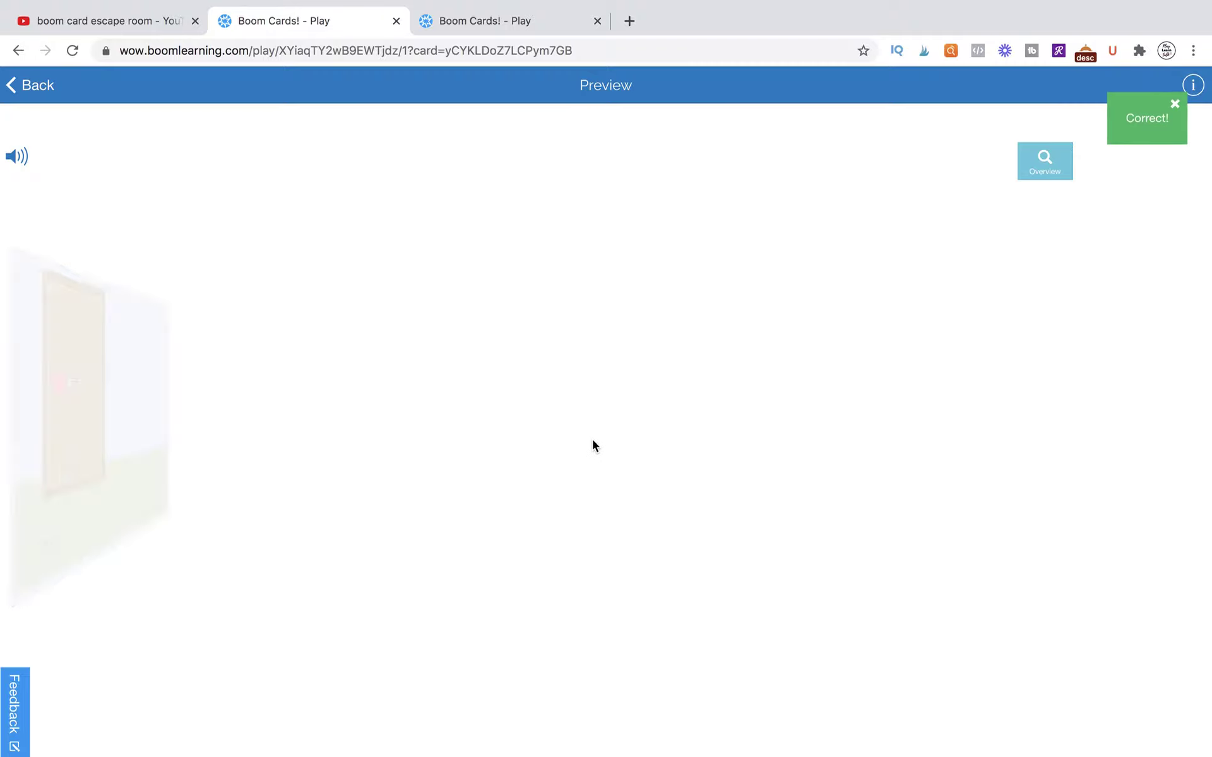
{"action": "left_click", "coordinate": [36, 91]}
{"action": "key", "text": "Return"}
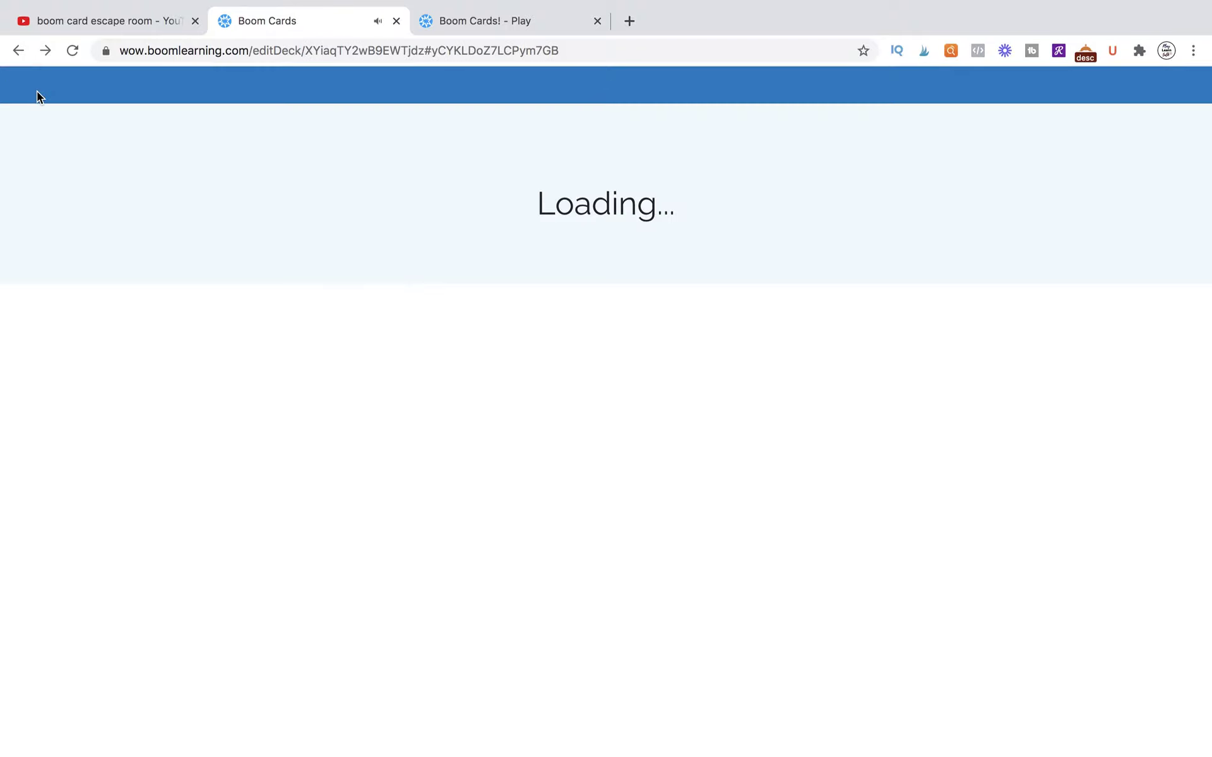